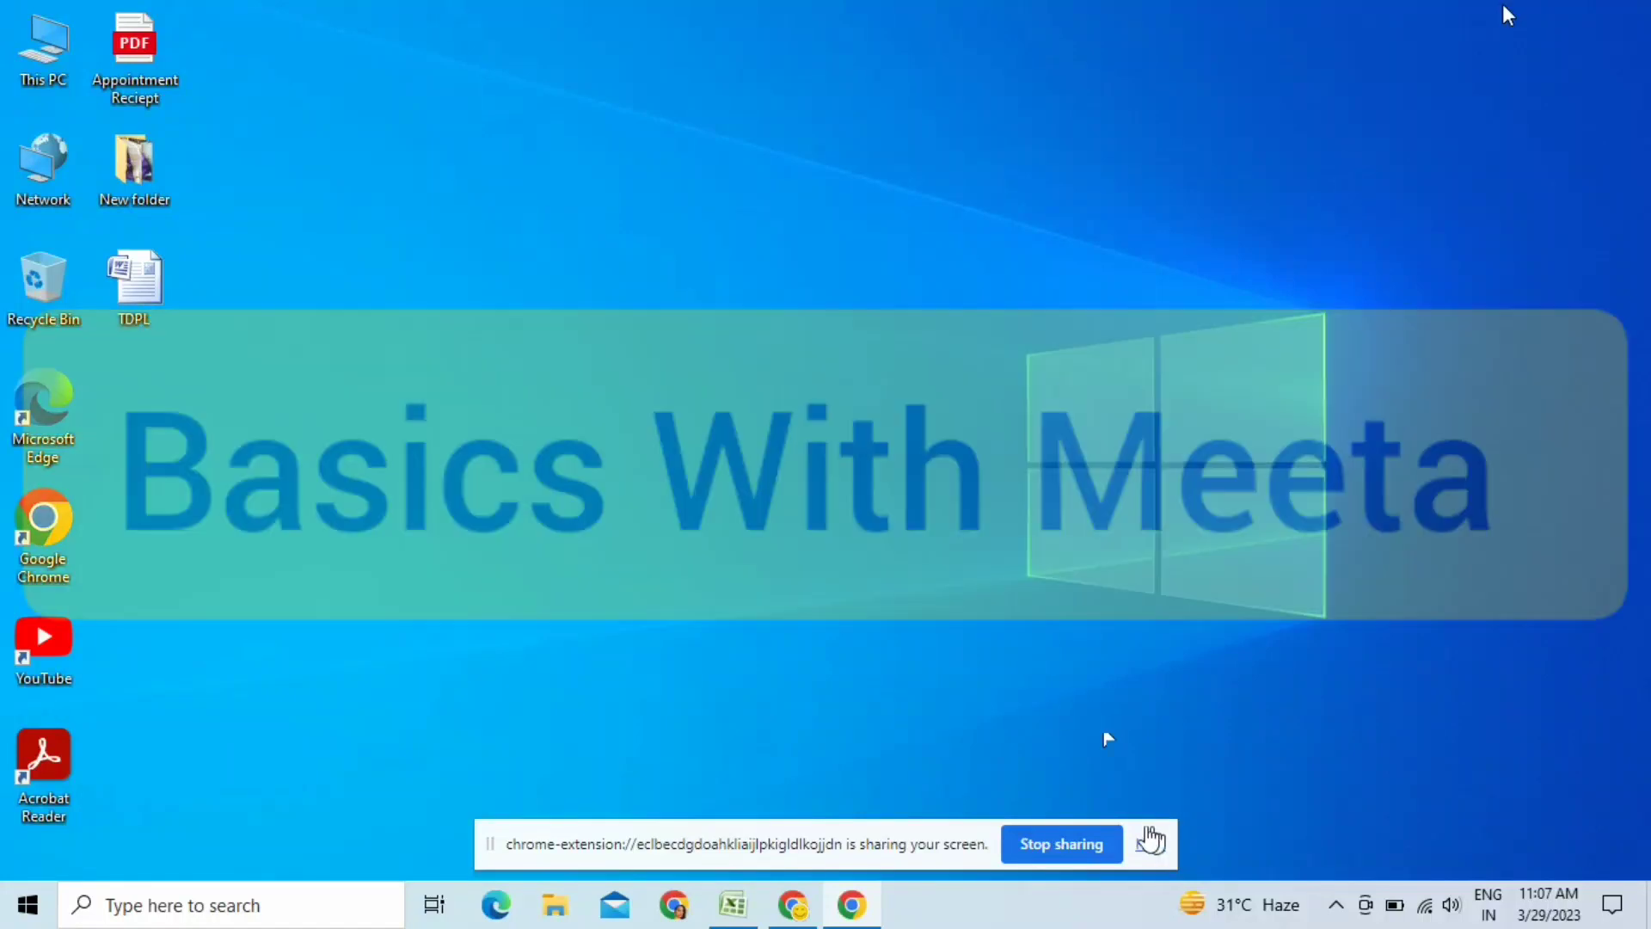
Hide the screen-sharing notice and bring up the blank Excel workbook Book1
{"action": "left_click", "coordinate": [1151, 844]}
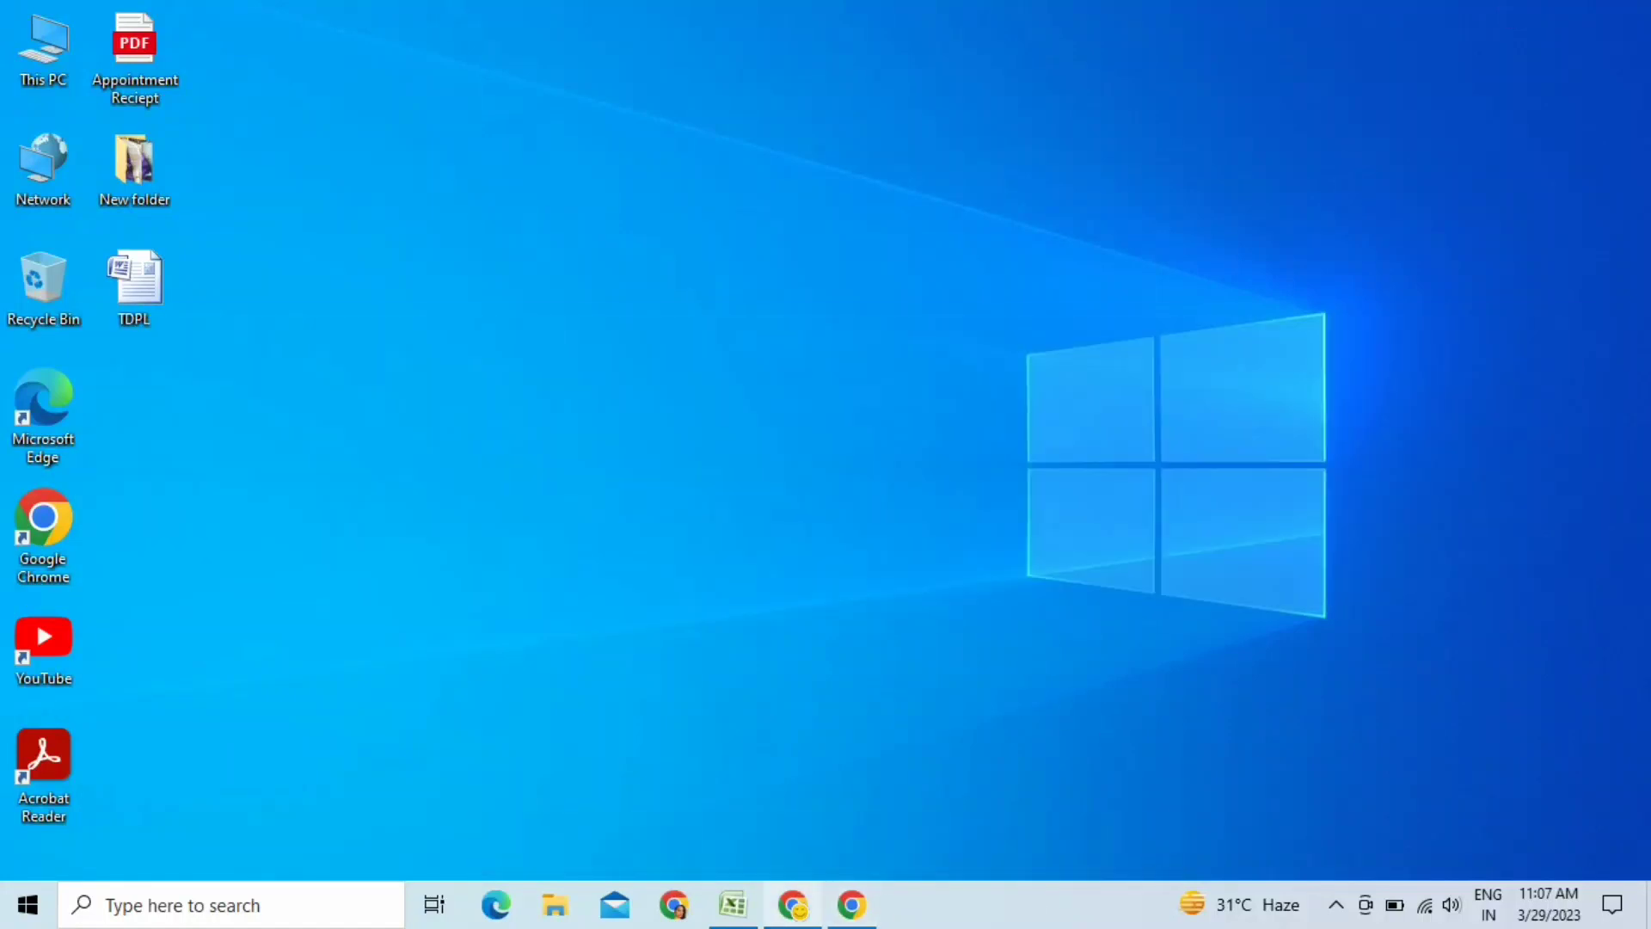
{"action": "left_click", "coordinate": [733, 904]}
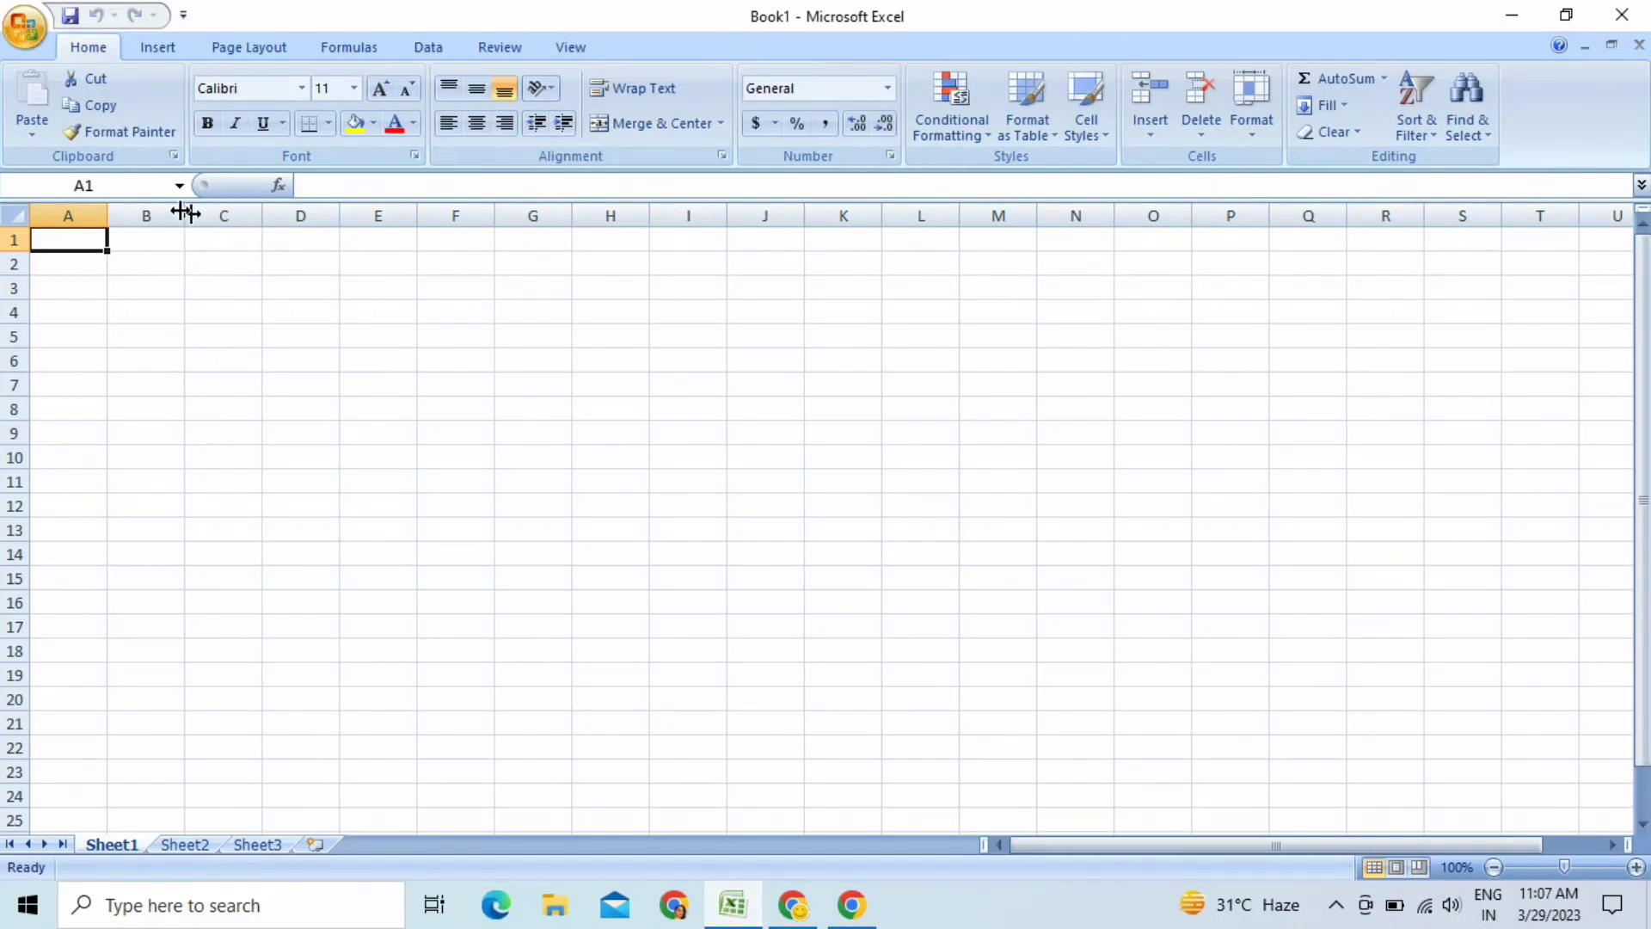
Widen column B and centre the Numbers header in B1
{"action": "left_click_drag", "start_coordinate": [185, 215], "coordinate": [296, 216]}
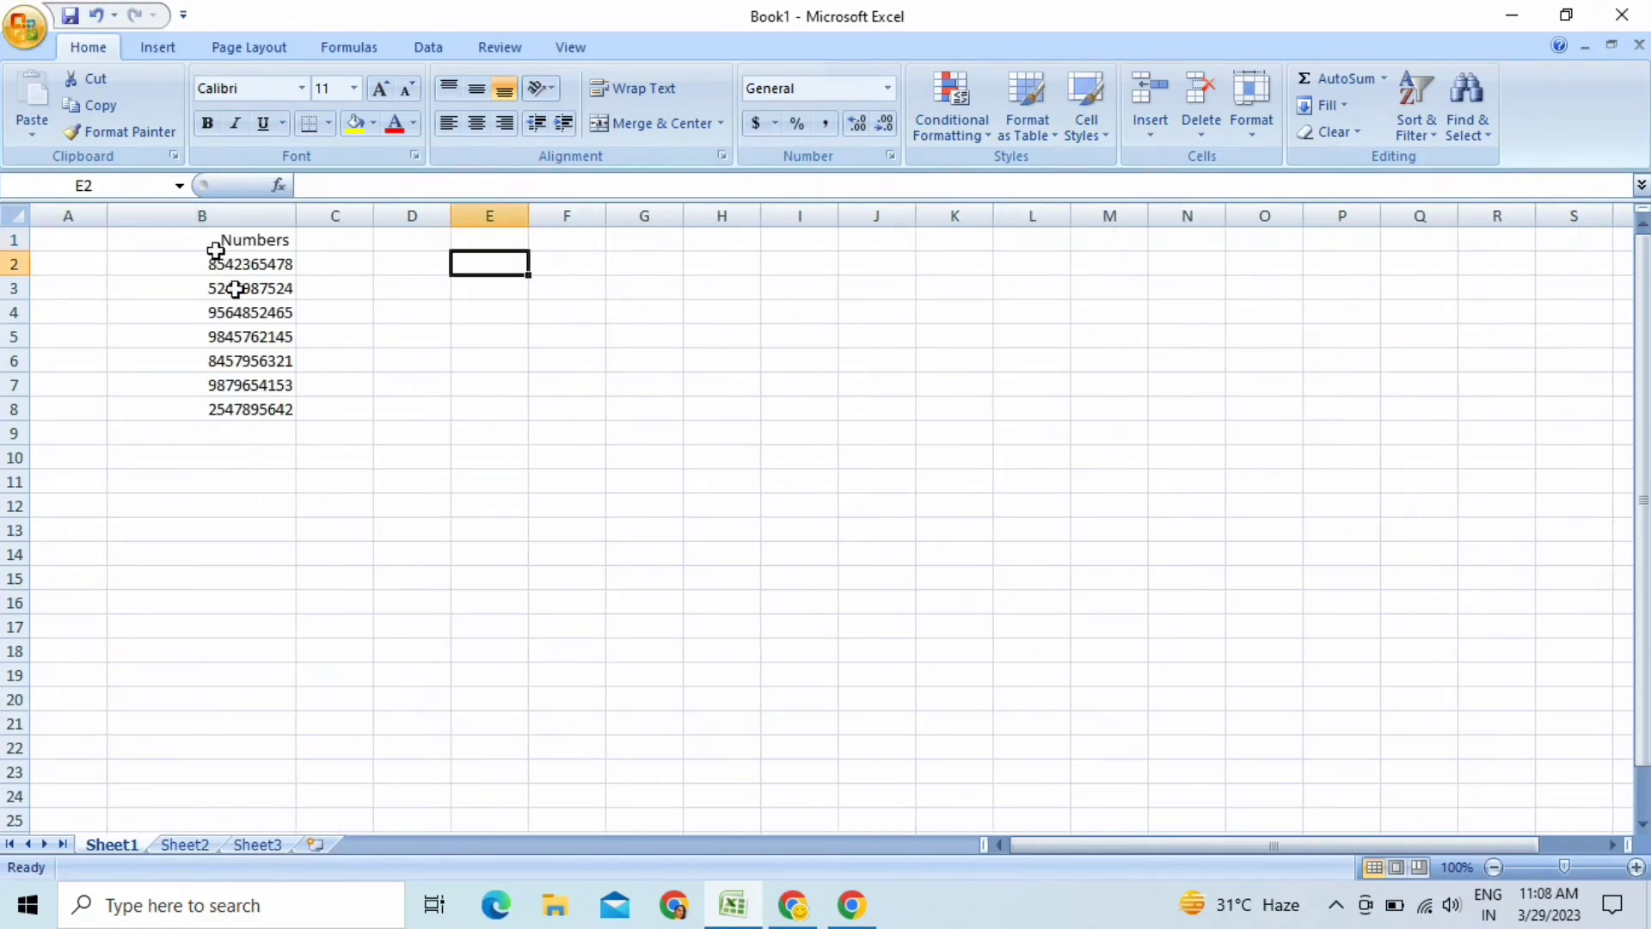
{"action": "left_click", "coordinate": [215, 247]}
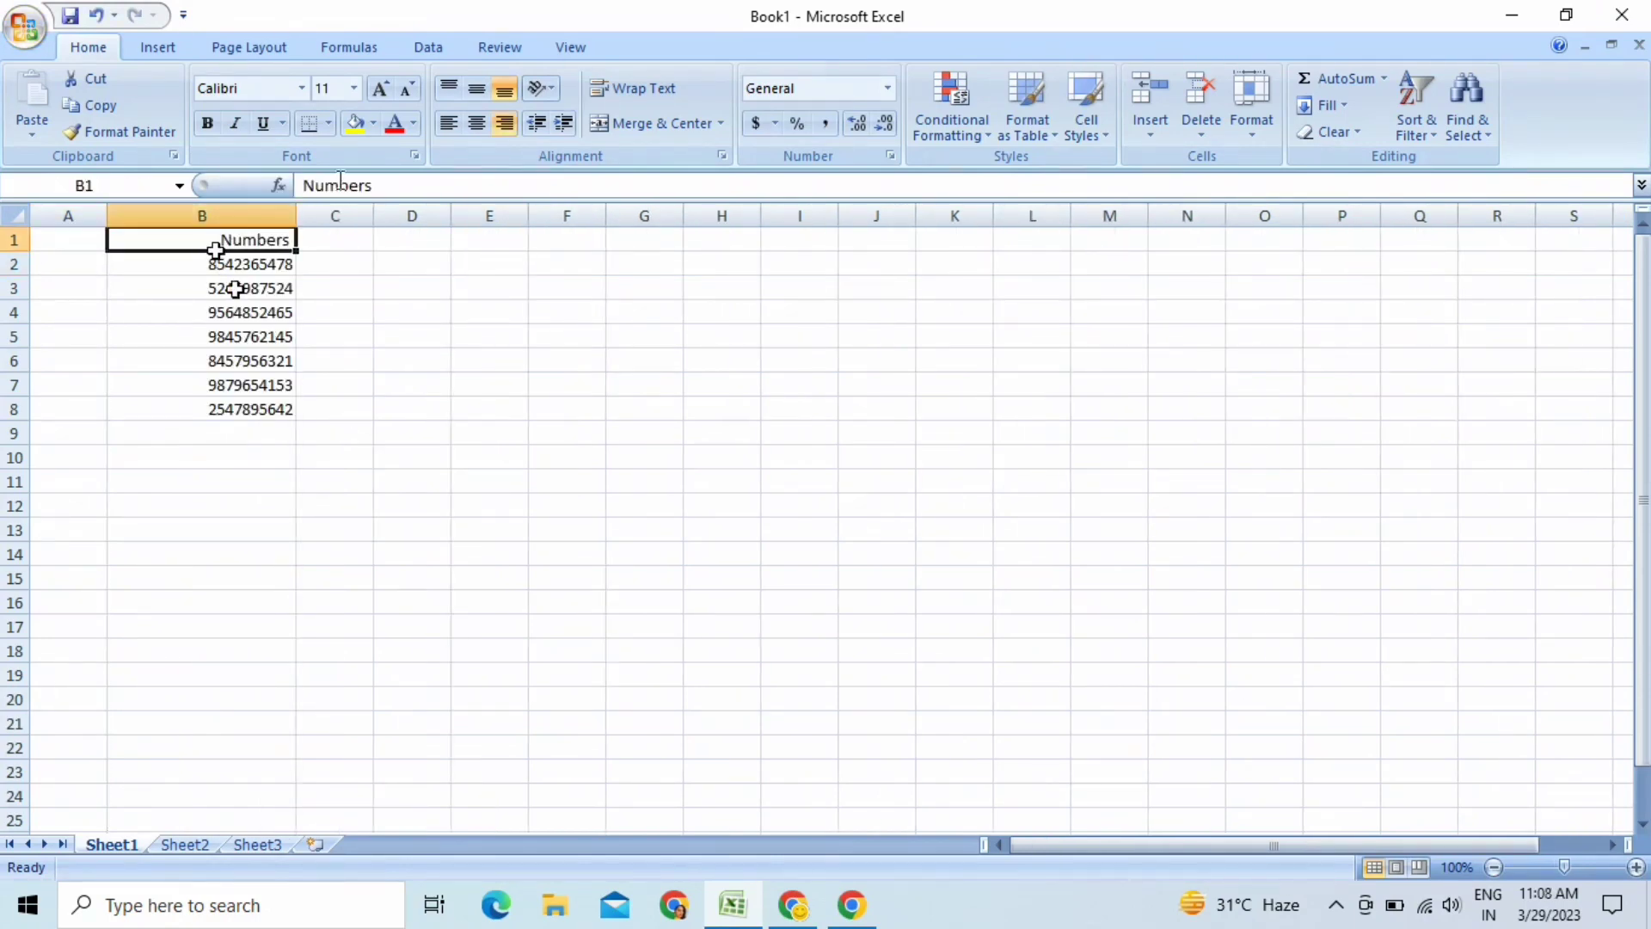
{"action": "left_click", "coordinate": [475, 125]}
{"action": "left_click", "coordinate": [440, 331]}
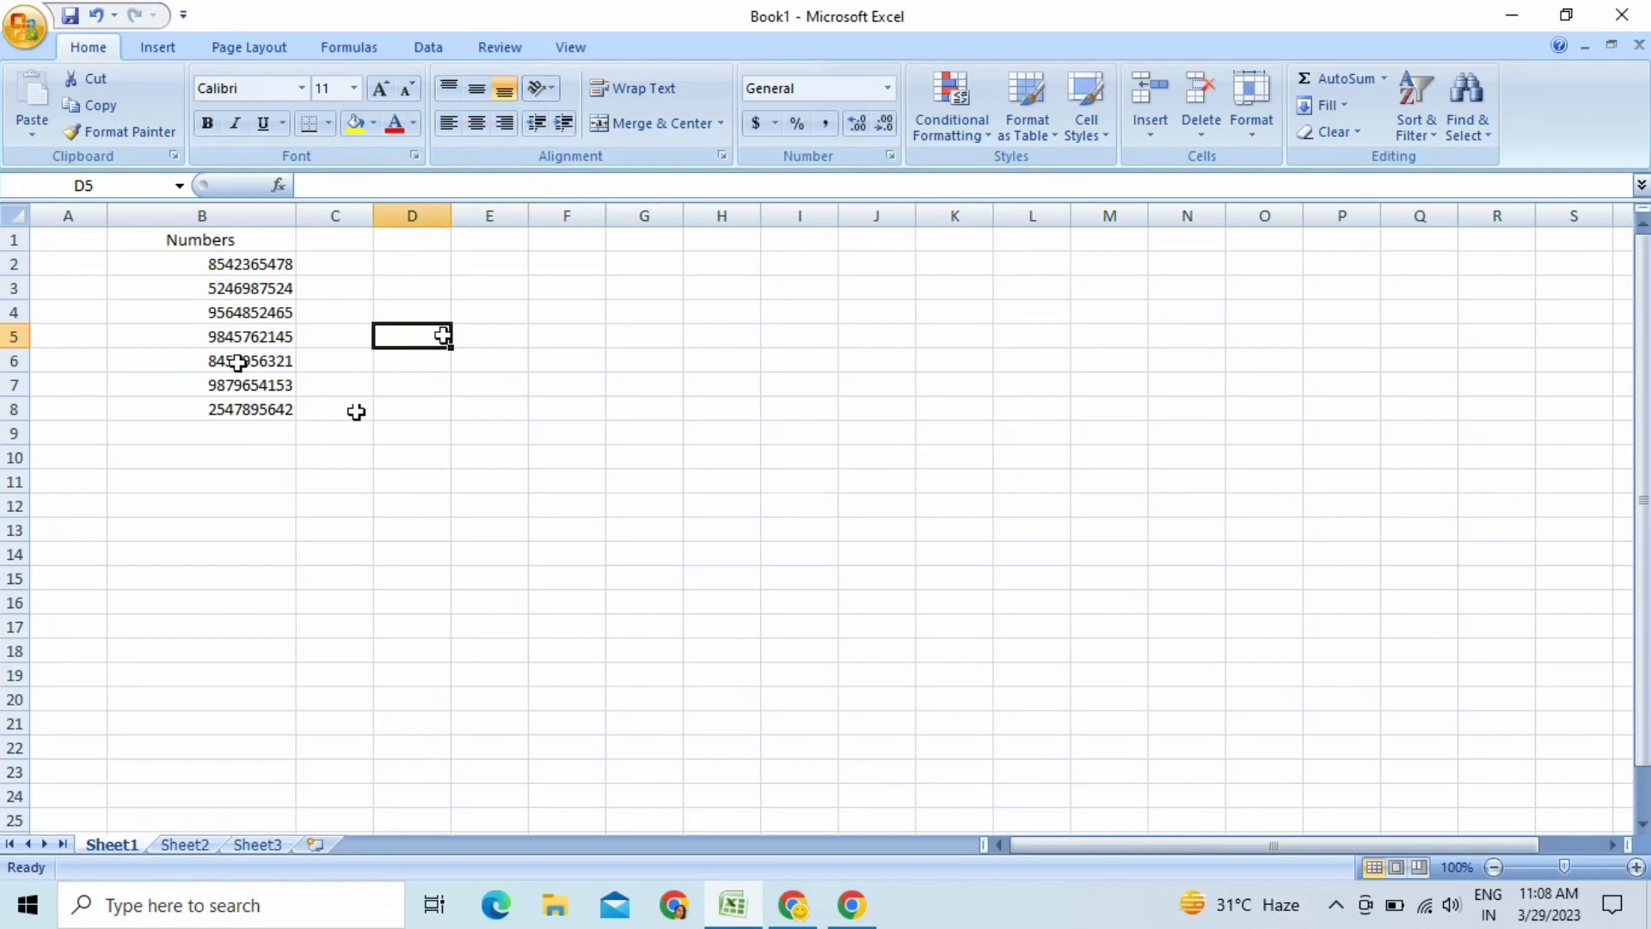
Centre the seven phone numbers in B2:B8
{"action": "left_click_drag", "start_coordinate": [202, 274], "coordinate": [210, 405]}
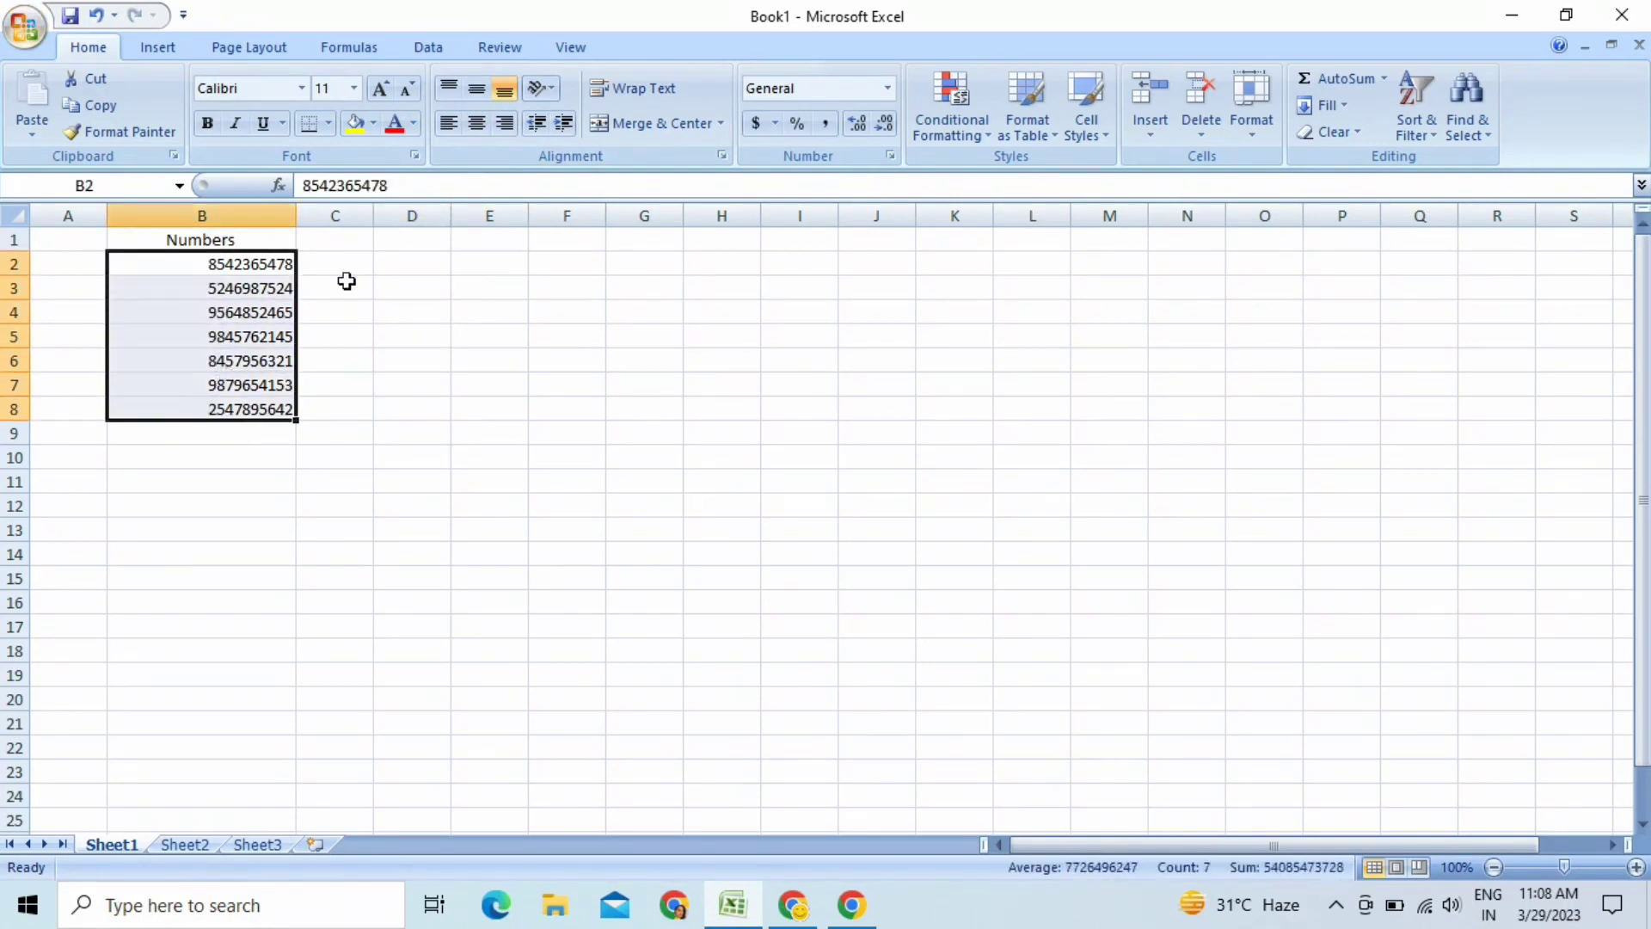
{"action": "left_click", "coordinate": [475, 124]}
{"action": "left_click", "coordinate": [466, 504]}
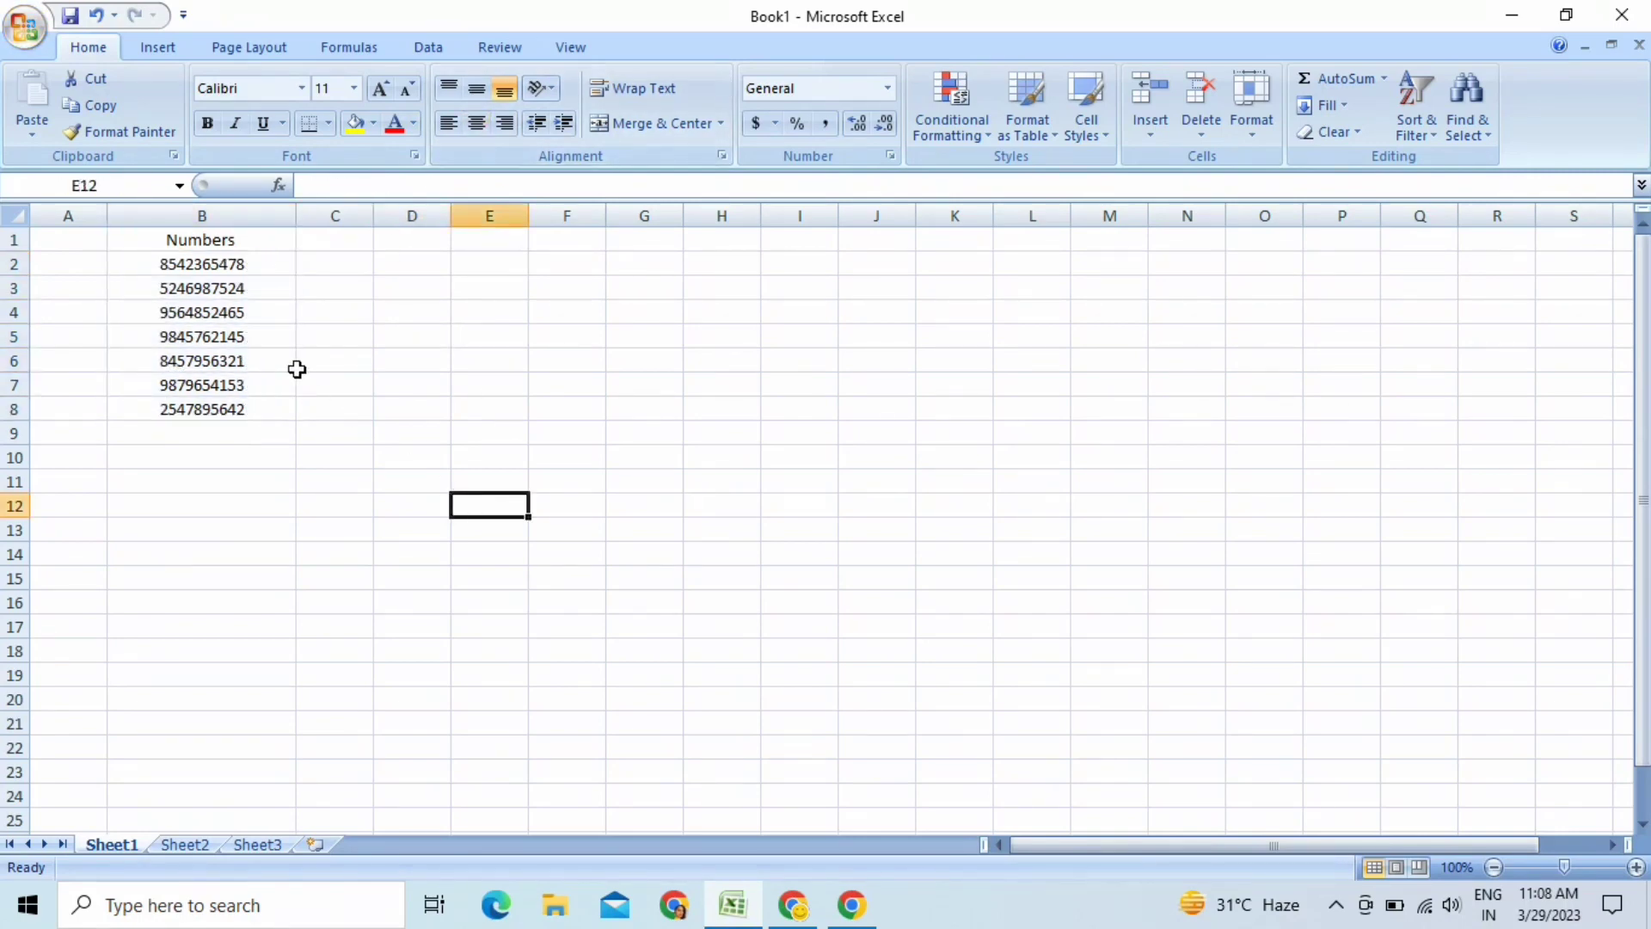
{"action": "left_click", "coordinate": [376, 332]}
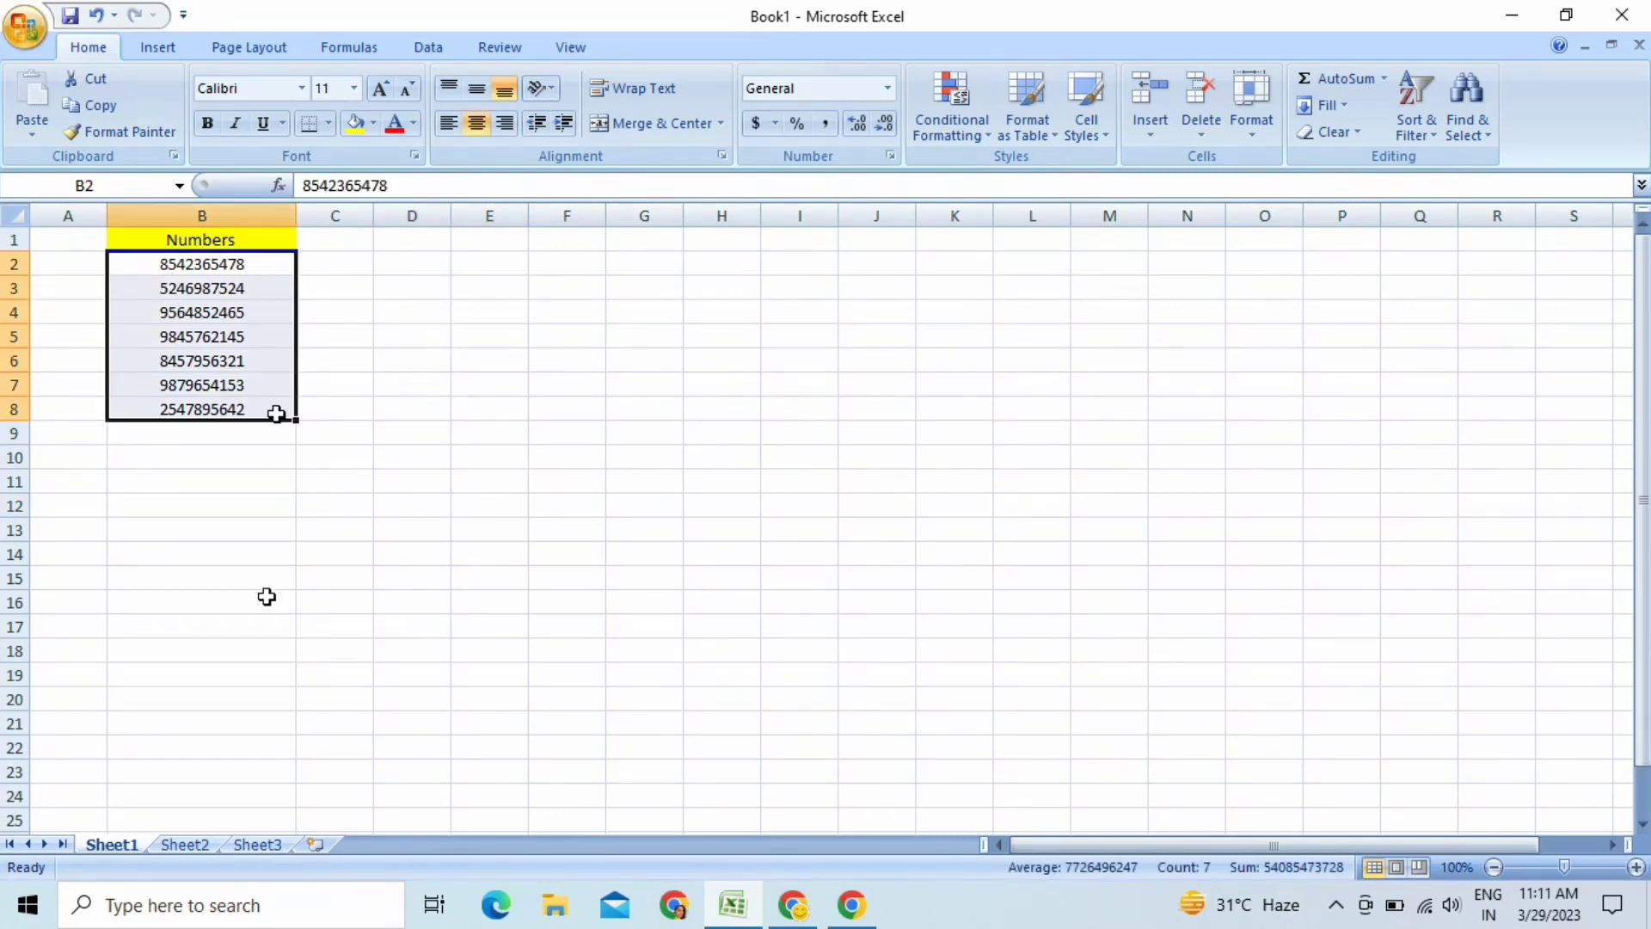
{"action": "left_click", "coordinate": [261, 598]}
{"action": "left_click", "coordinate": [382, 333]}
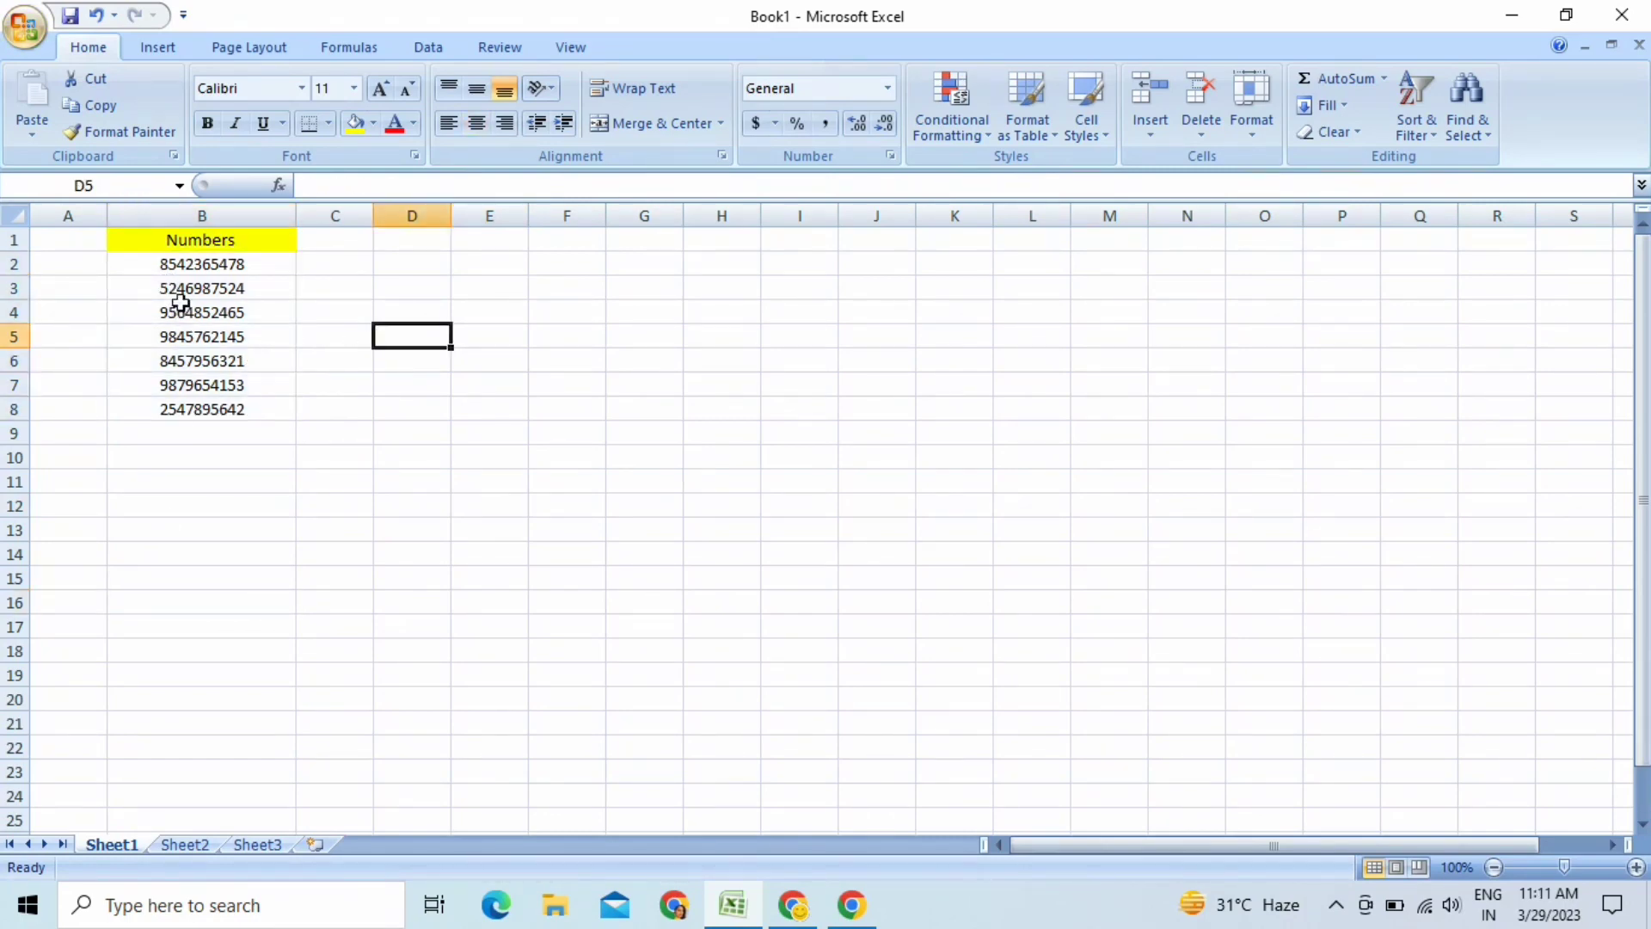
{"action": "double_click", "coordinate": [155, 264]}
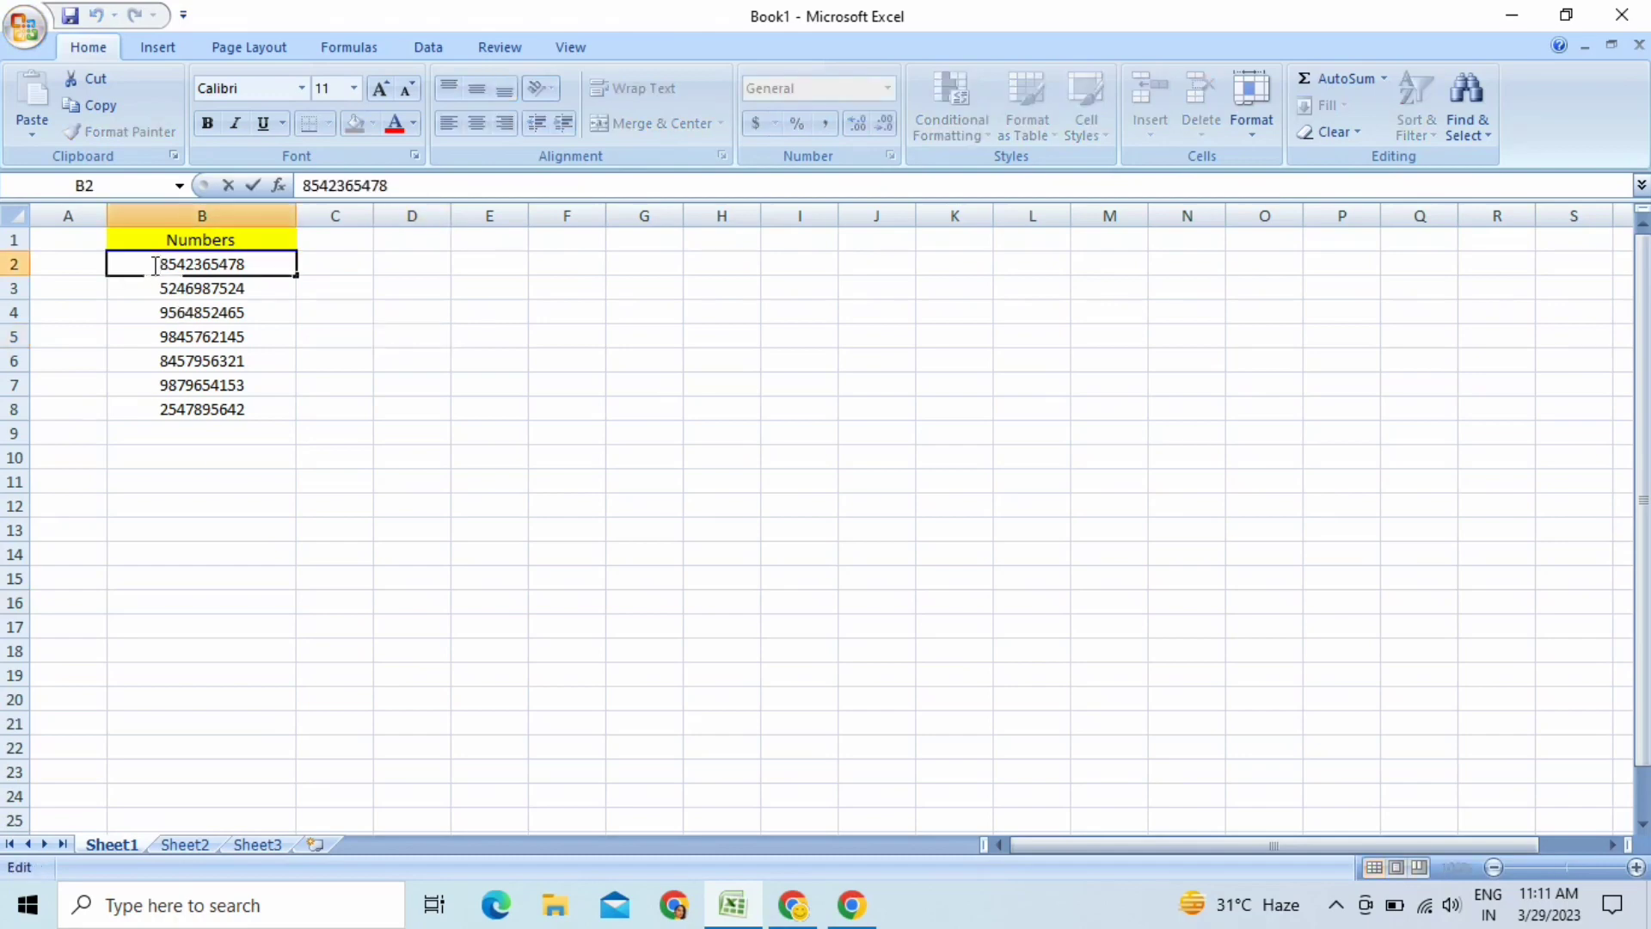
{"action": "type", "text": "+91"}
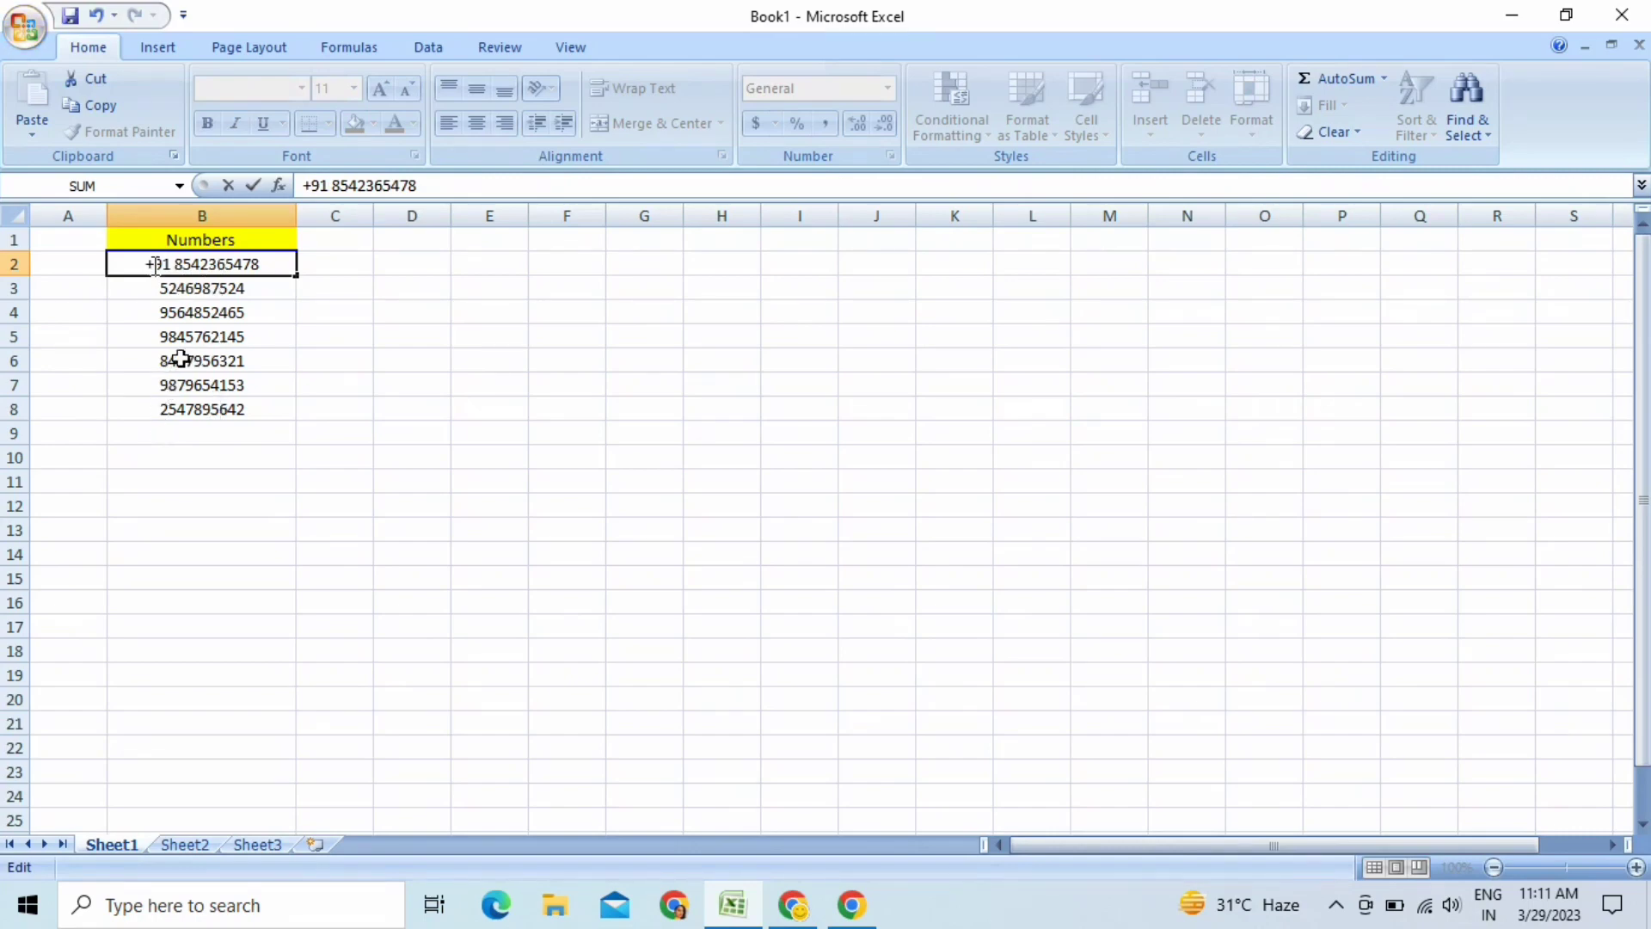
{"action": "key", "text": "BackSpace"}
{"action": "key", "text": "BackSpace"}
{"action": "key", "text": "BackSpace"}
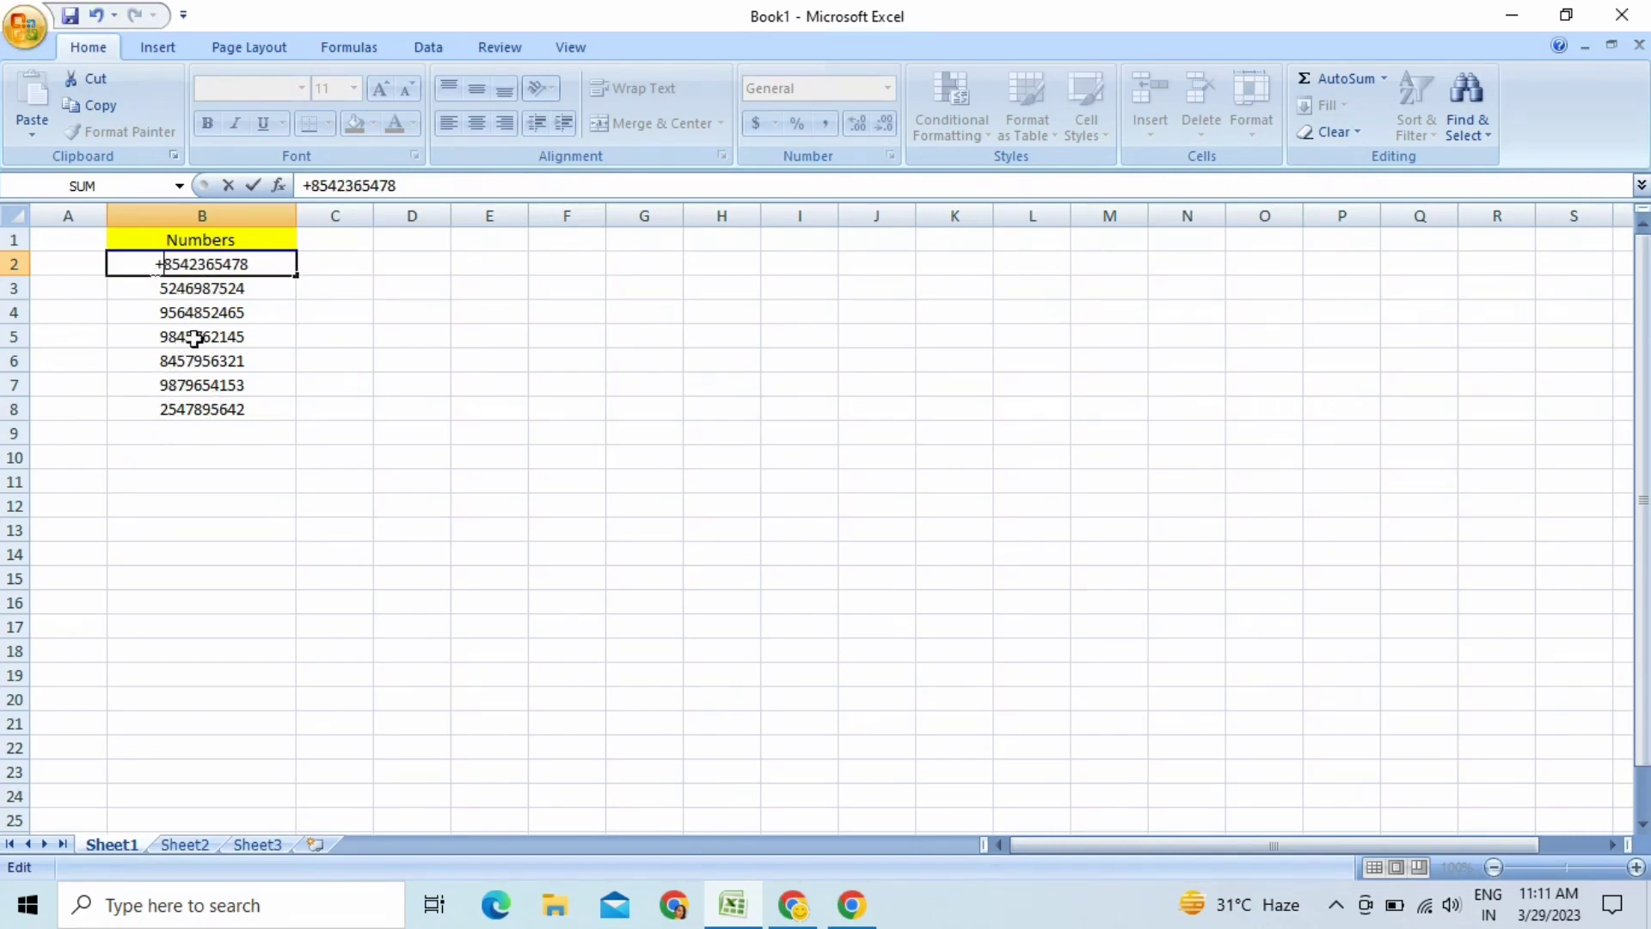
{"action": "key", "text": "BackSpace"}
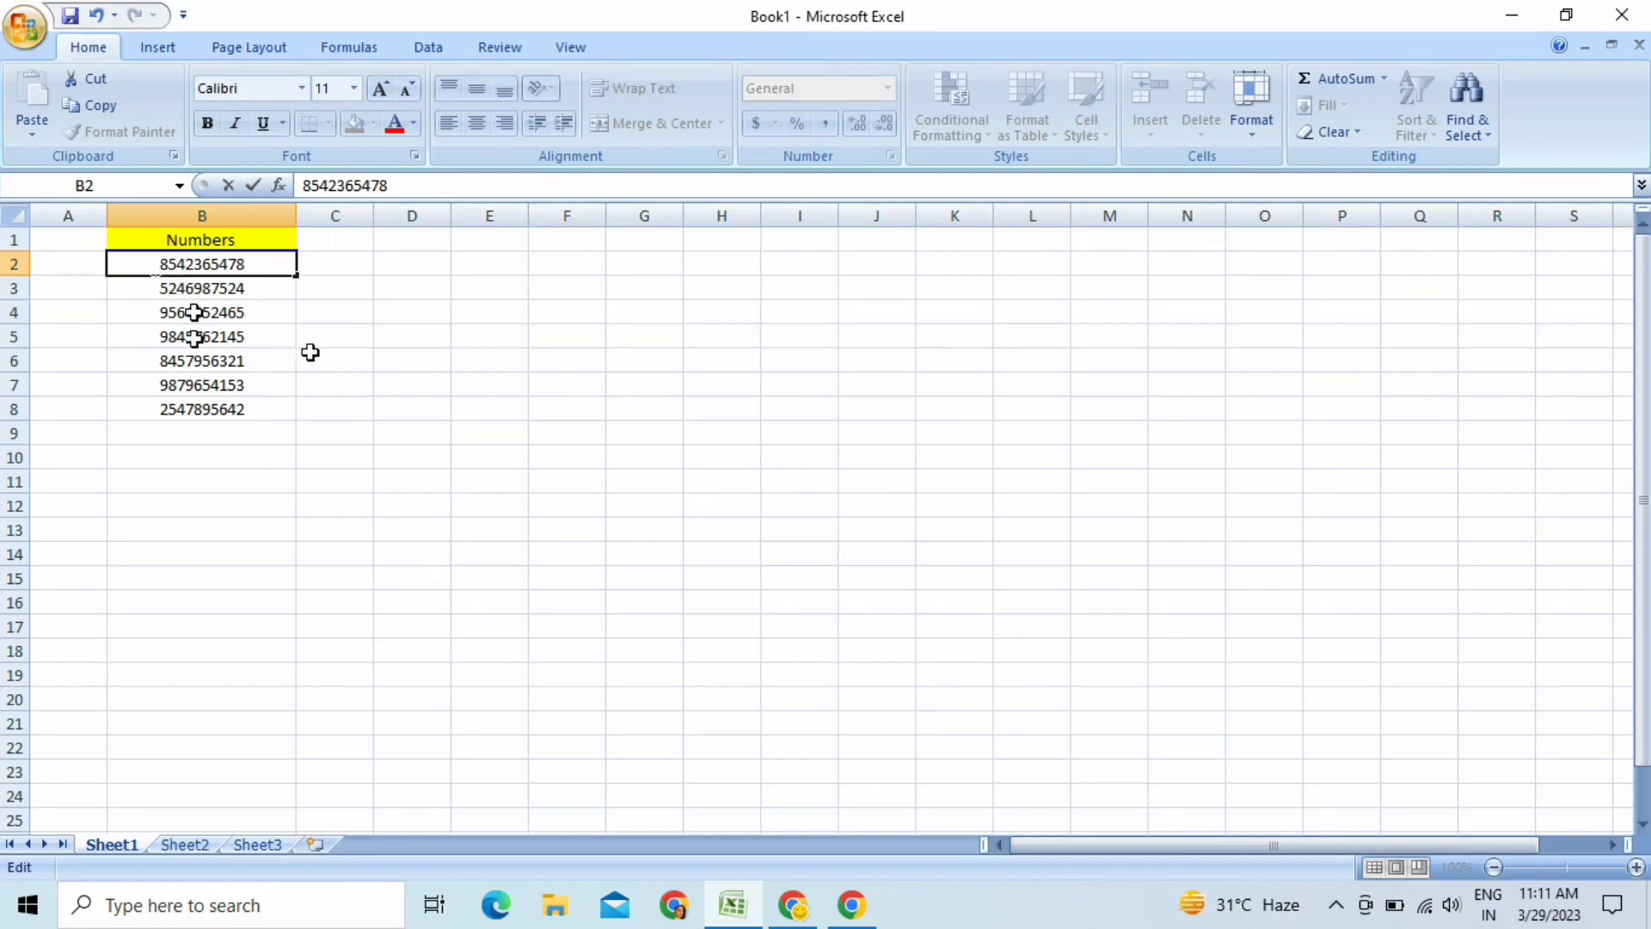
{"action": "left_click", "coordinate": [311, 356]}
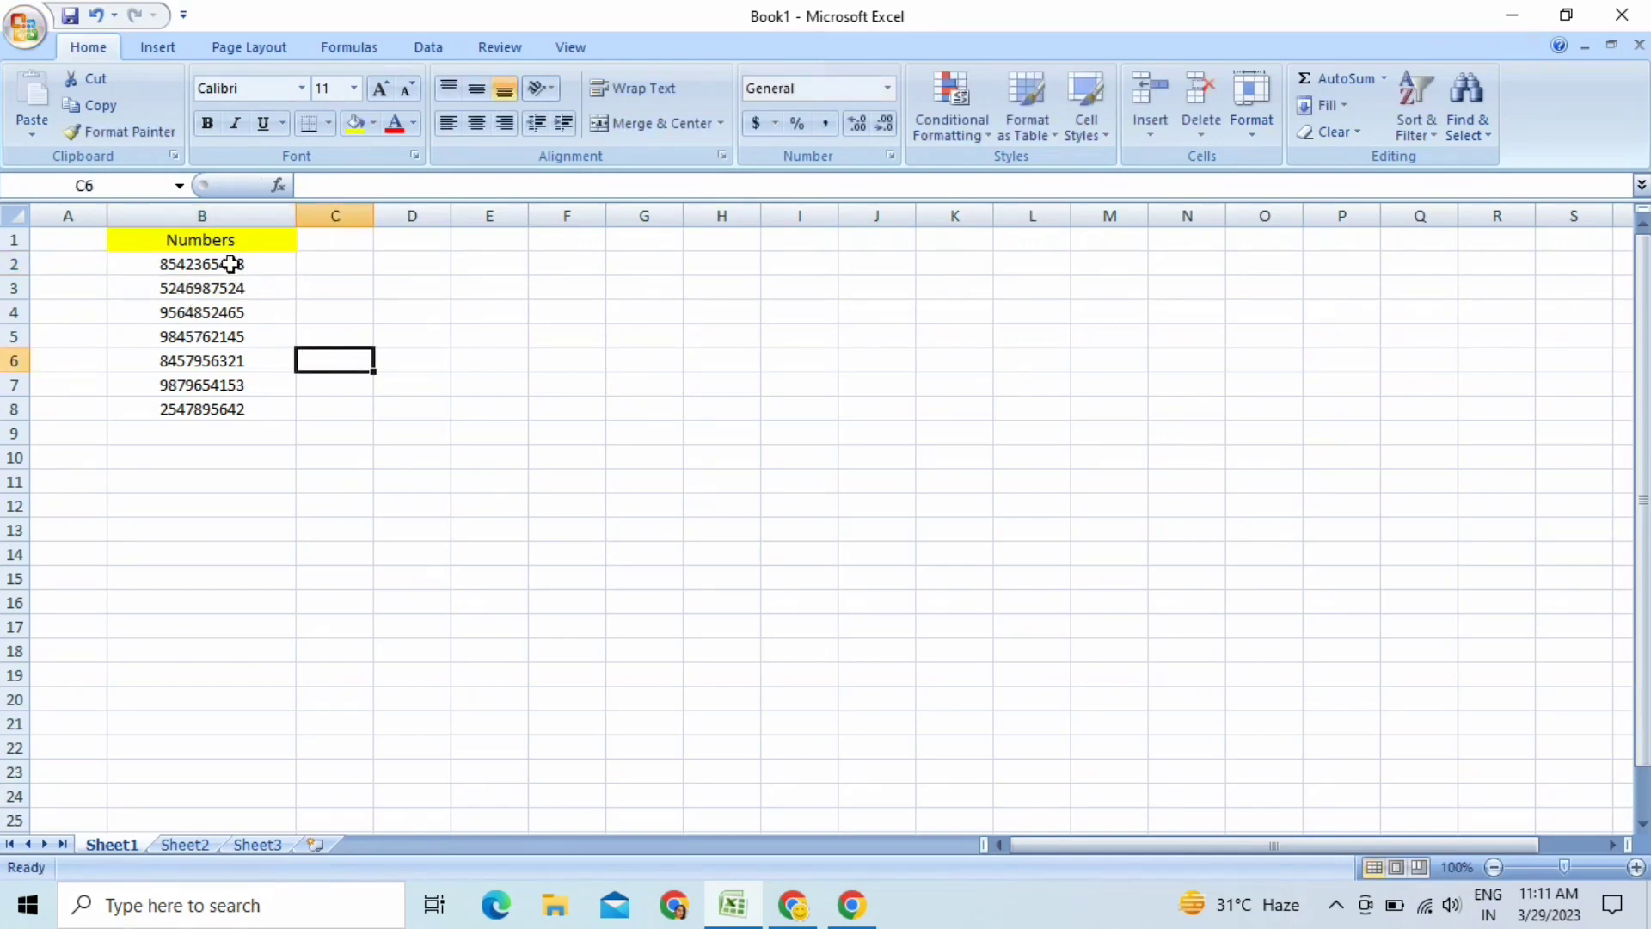
Select phone numbers B2:B8 and open the Home tab's number format list
{"action": "left_click_drag", "start_coordinate": [230, 264], "coordinate": [248, 403]}
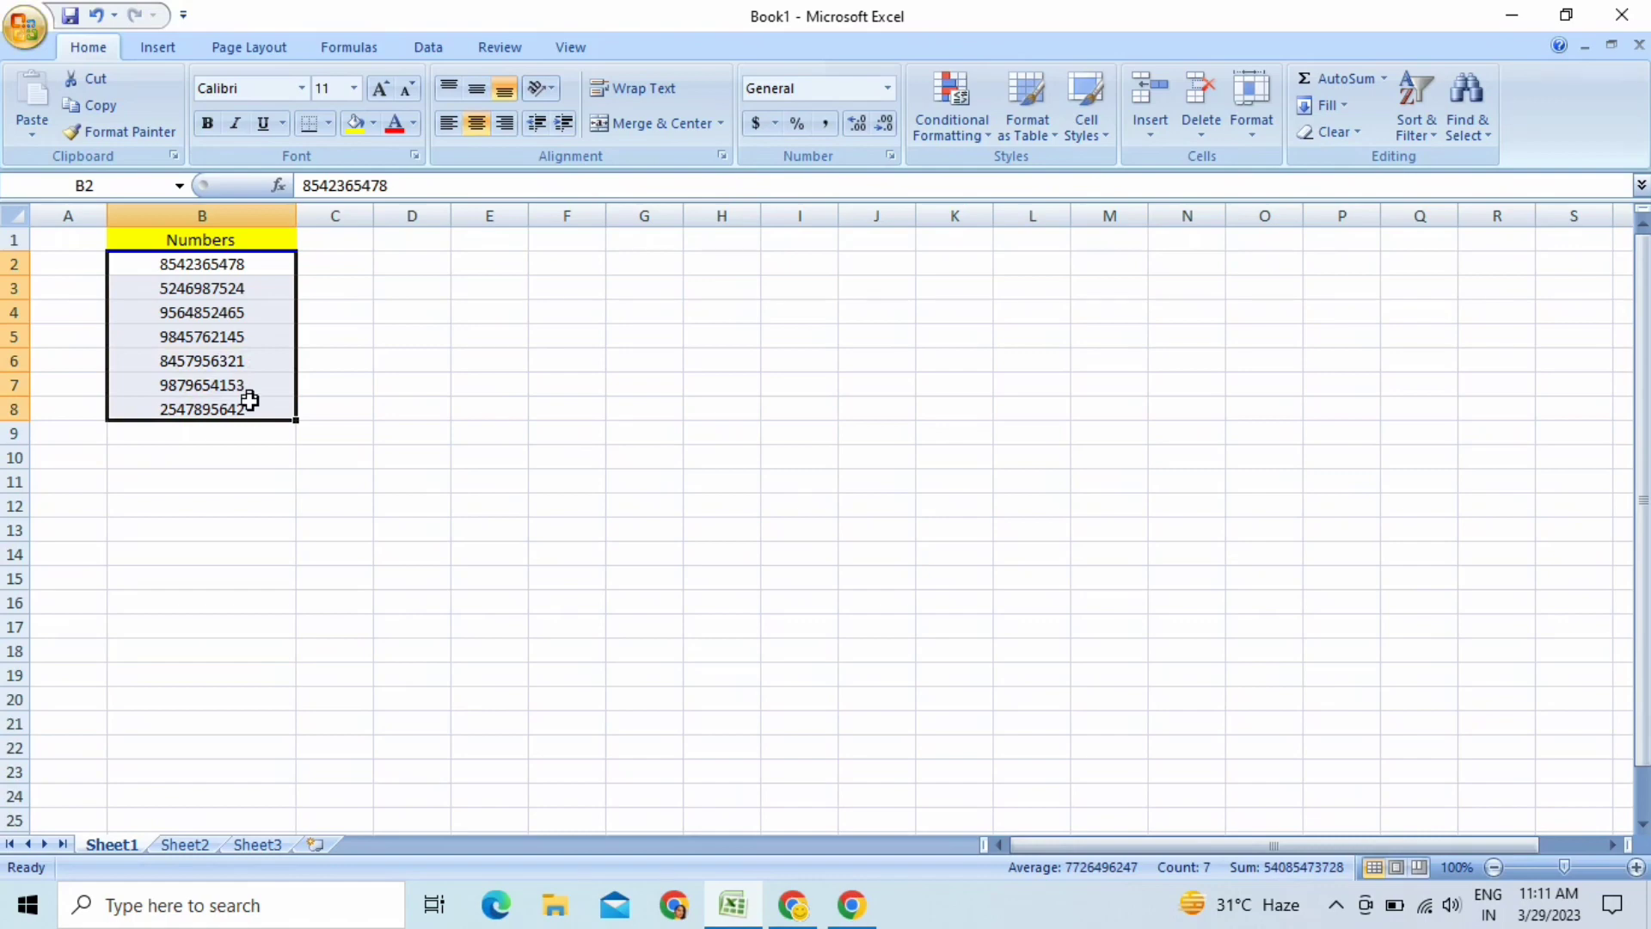
{"action": "left_click", "coordinate": [889, 90]}
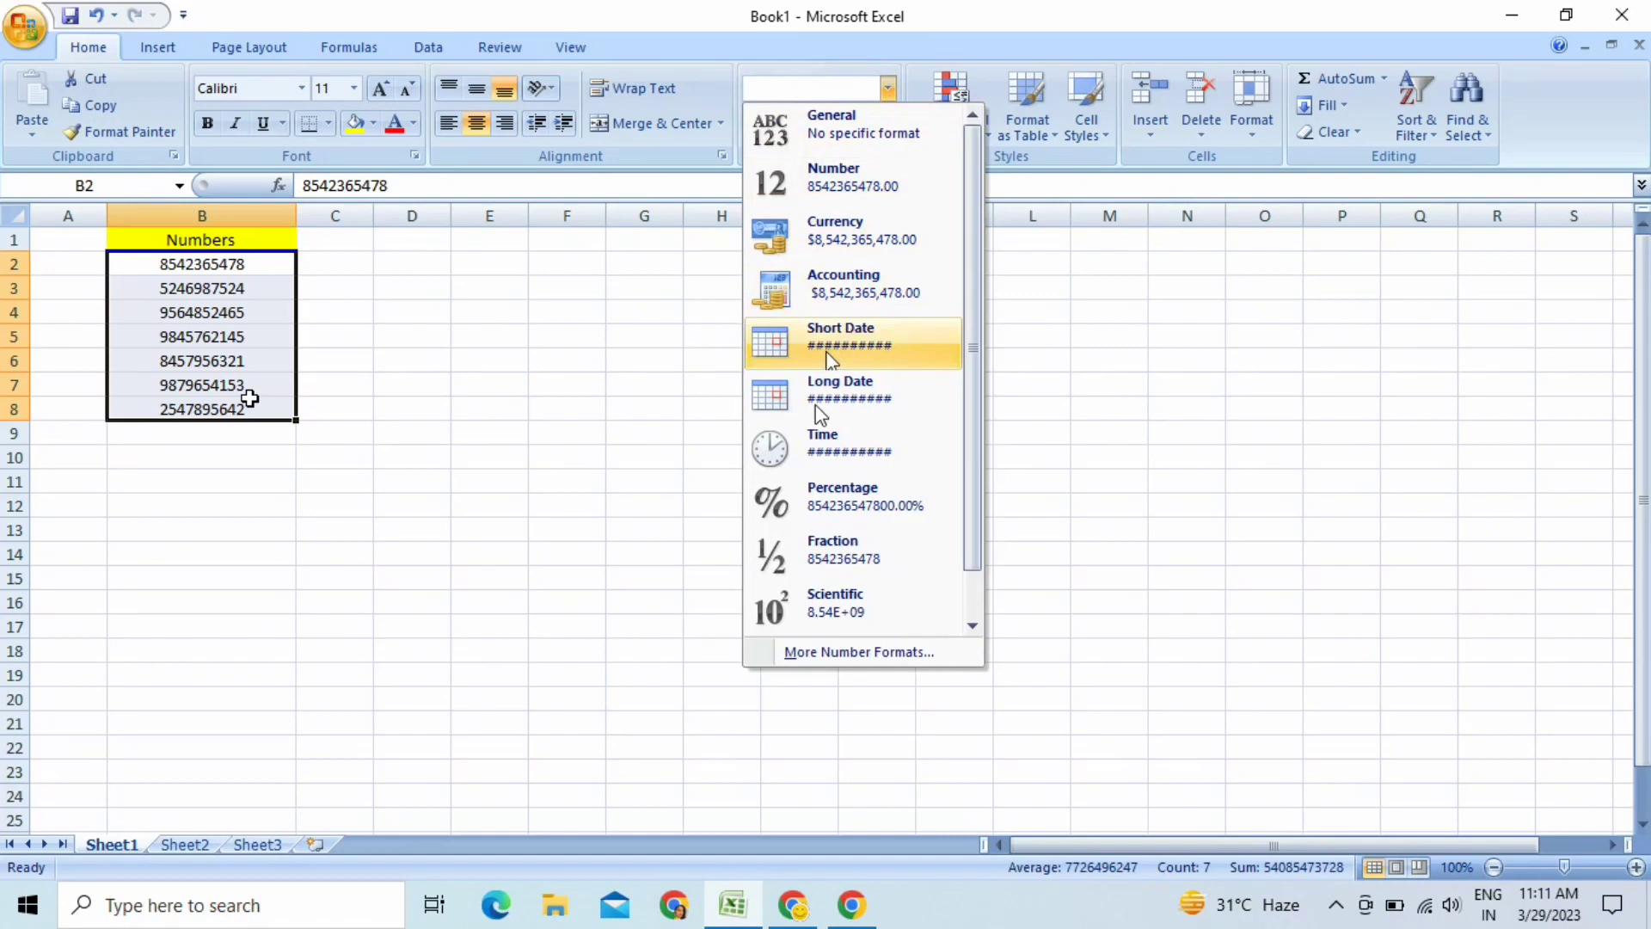
{"action": "left_click", "coordinate": [826, 656]}
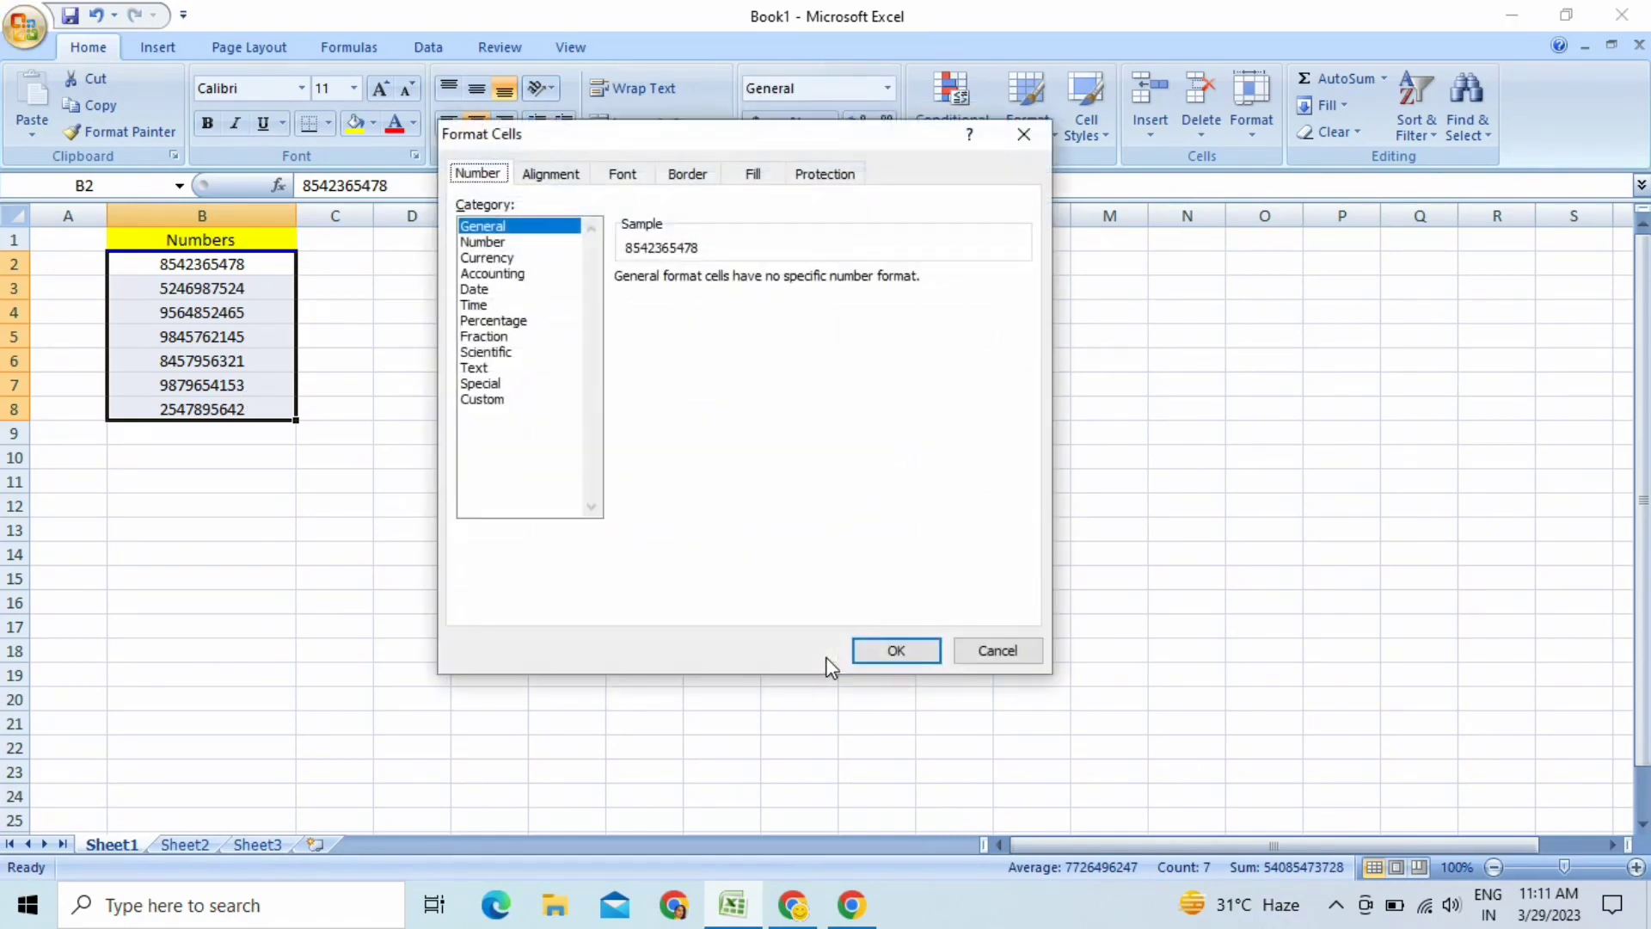
{"action": "left_click", "coordinate": [487, 402]}
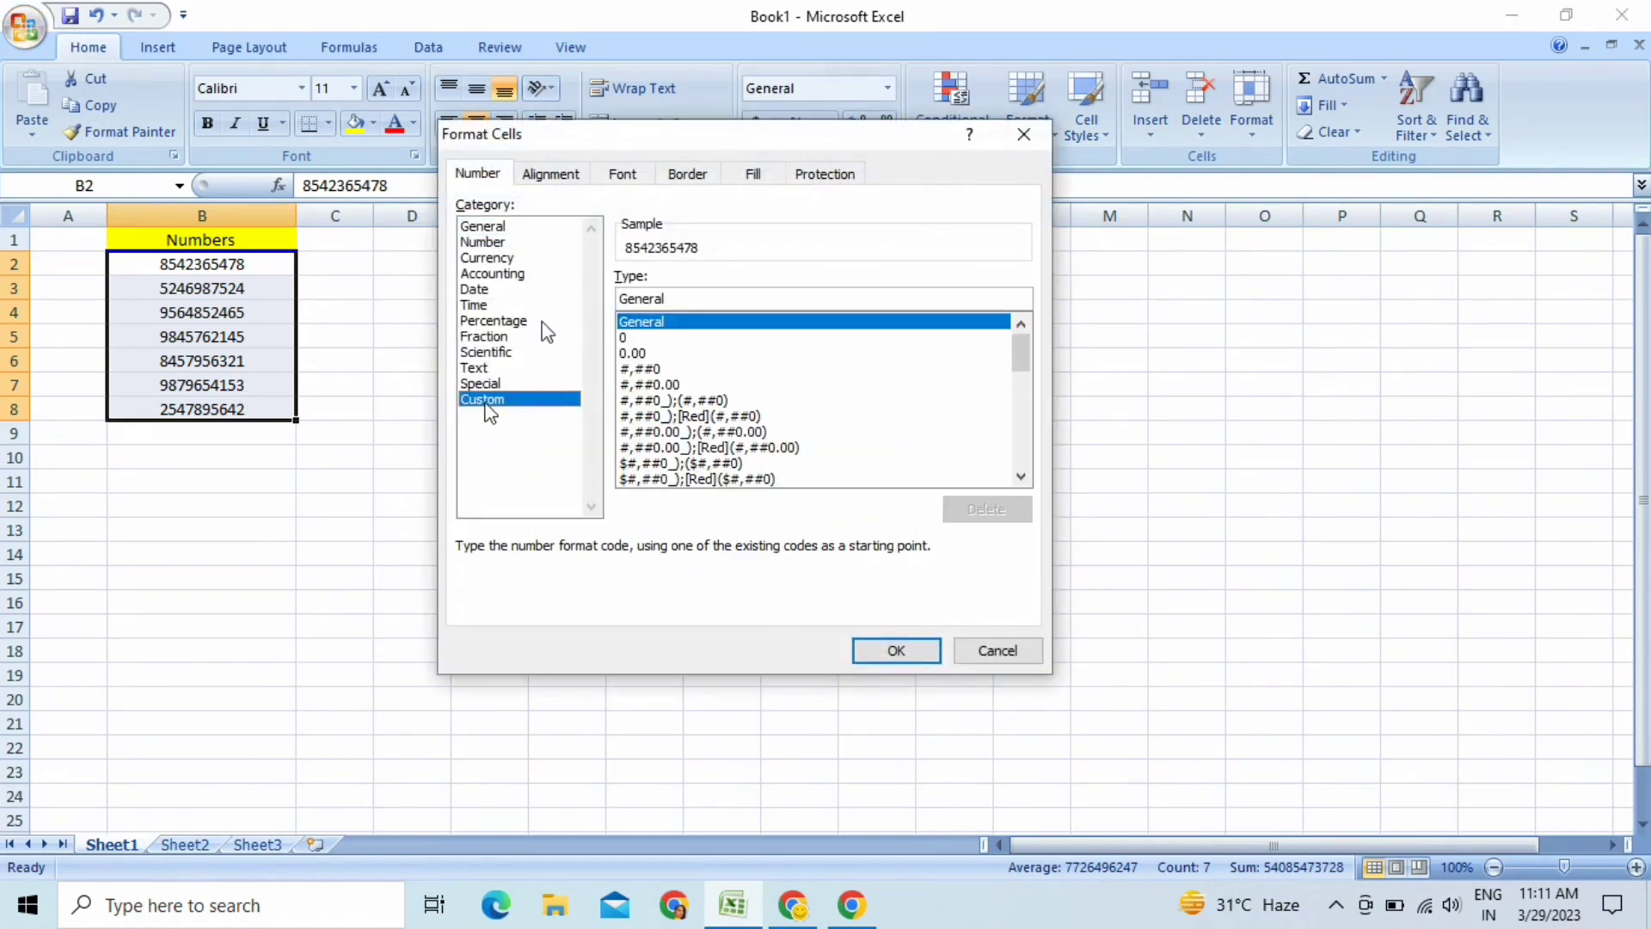
{"action": "left_click", "coordinate": [629, 339]}
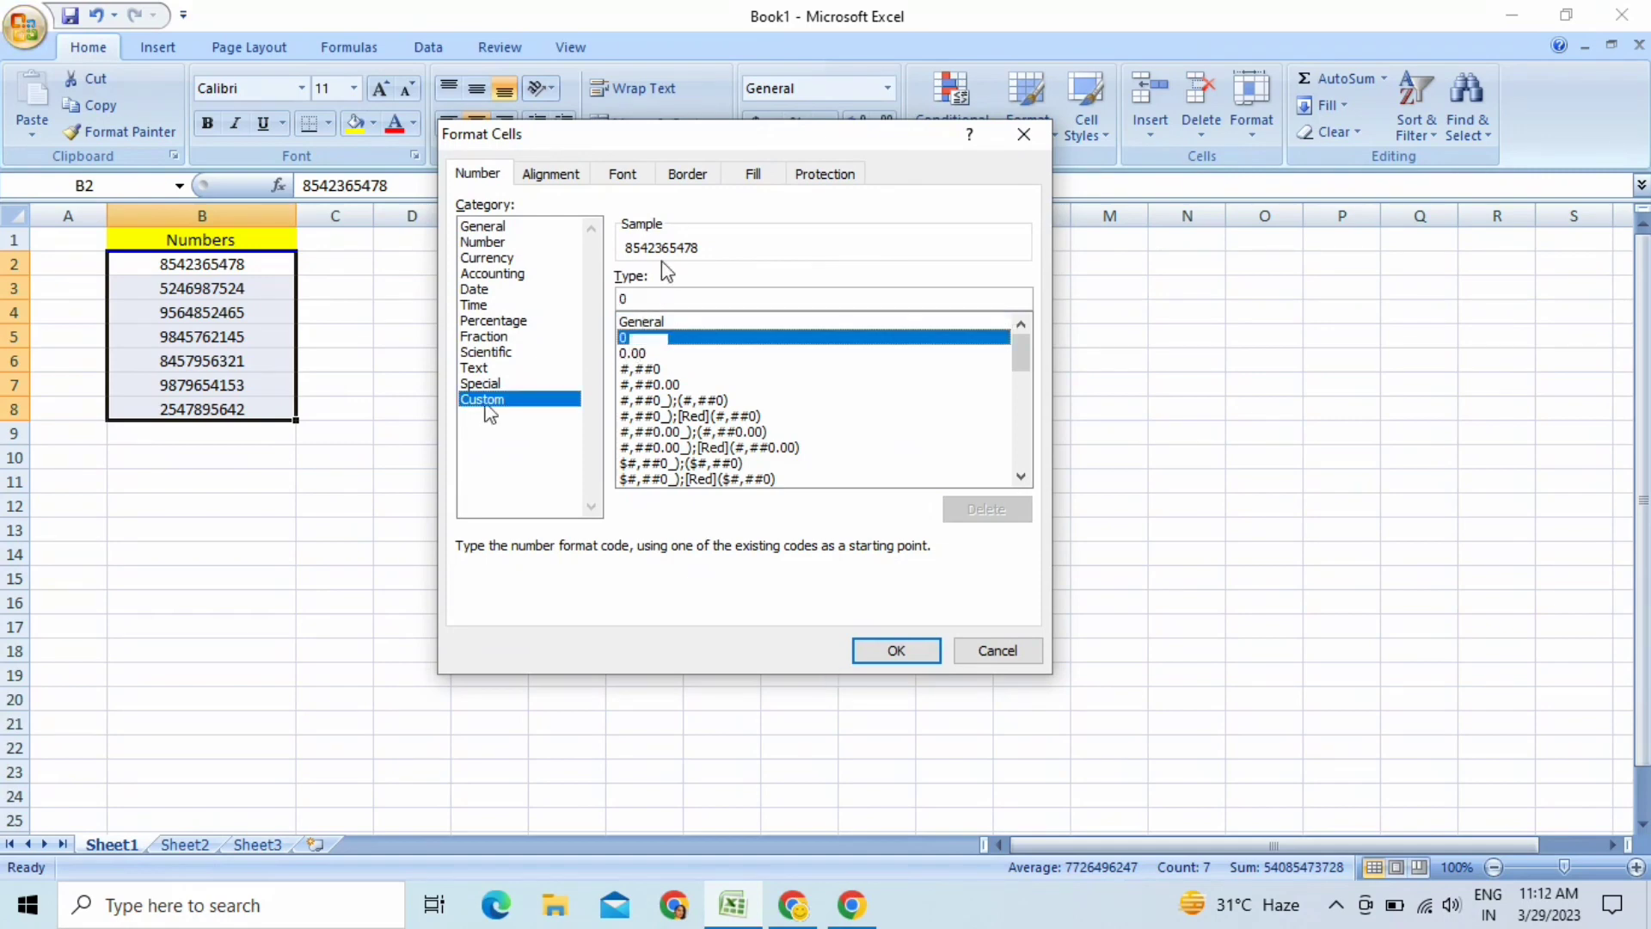
{"action": "left_click", "coordinate": [659, 300]}
{"action": "key", "text": "BackSpace"}
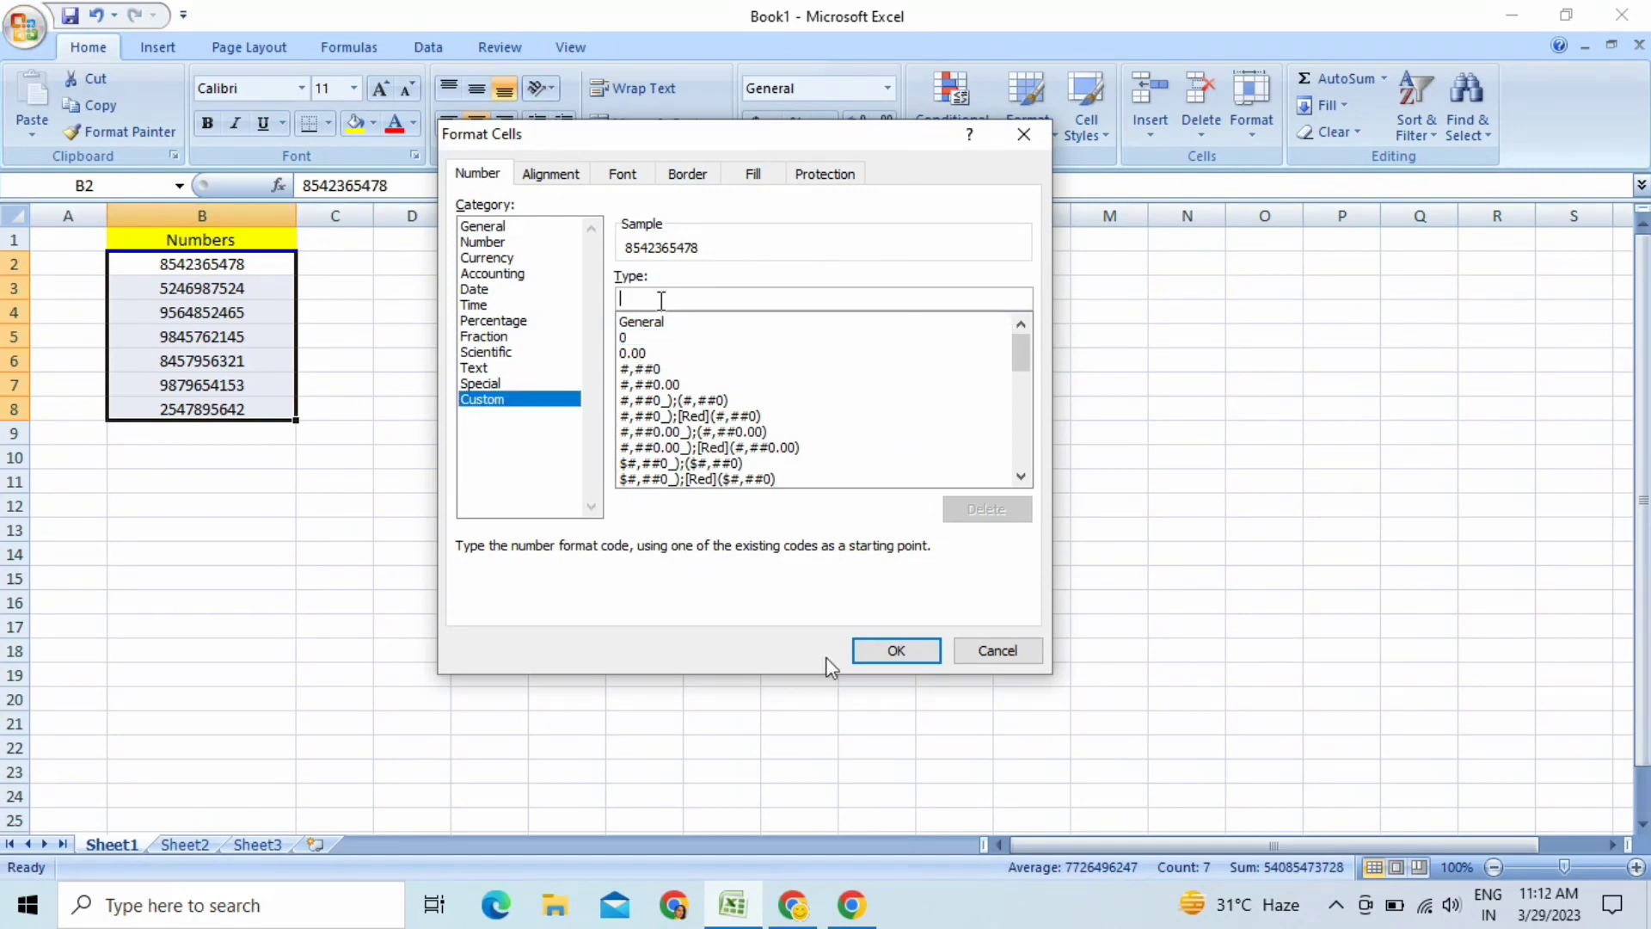
{"action": "type", "text": "+91 "}
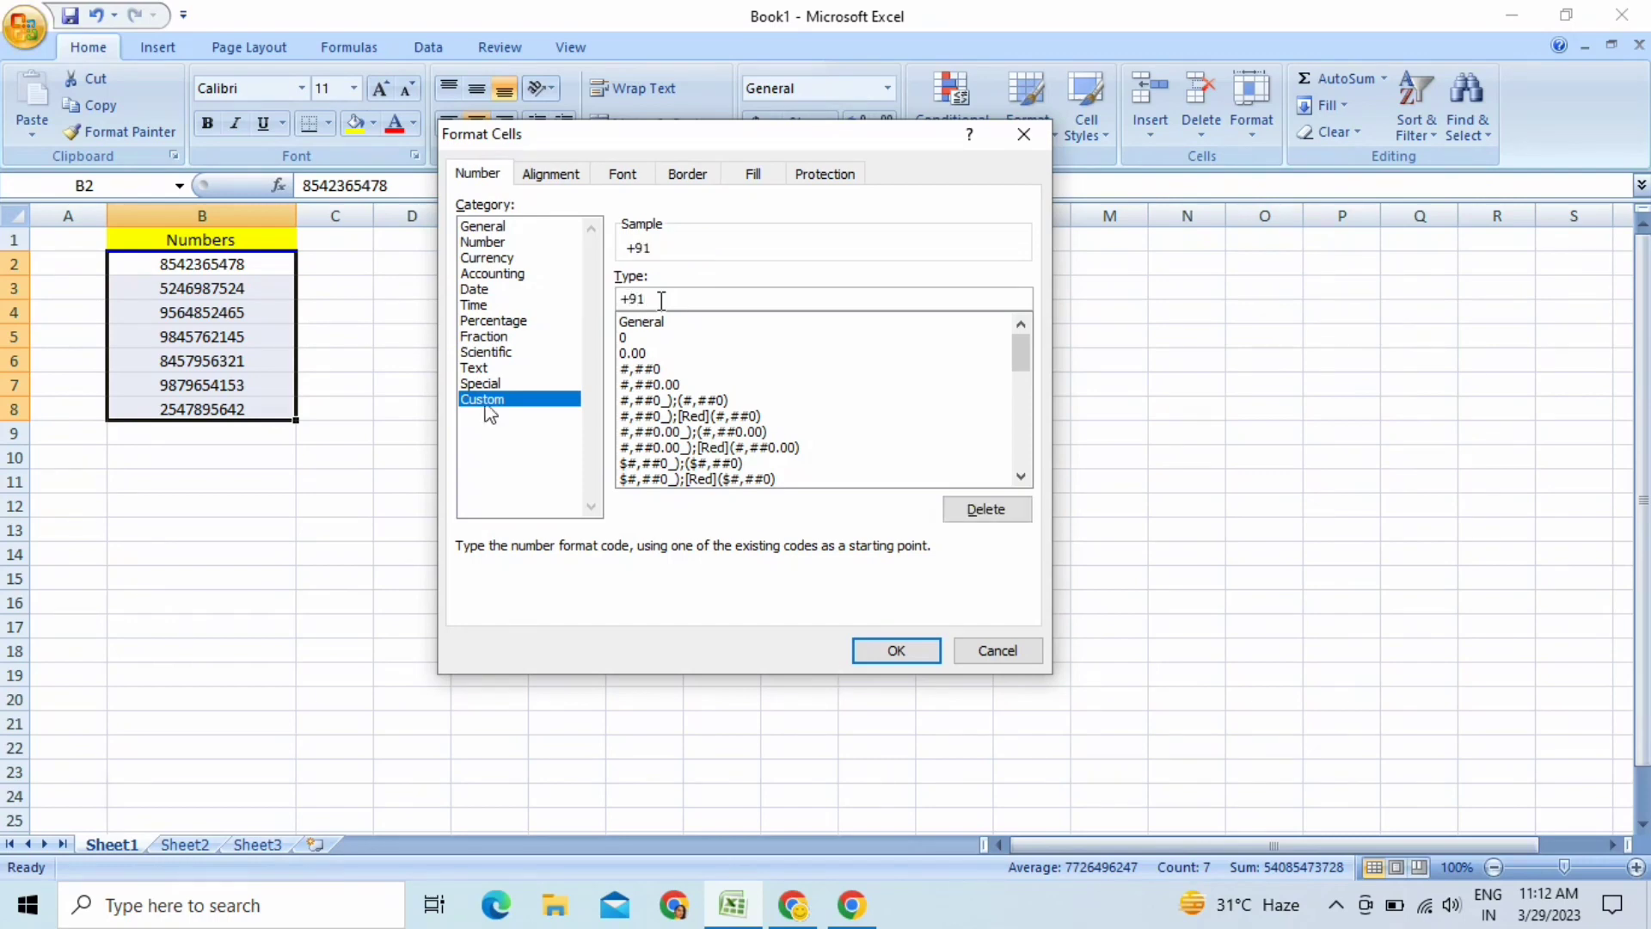
{"action": "type", "text": "00"}
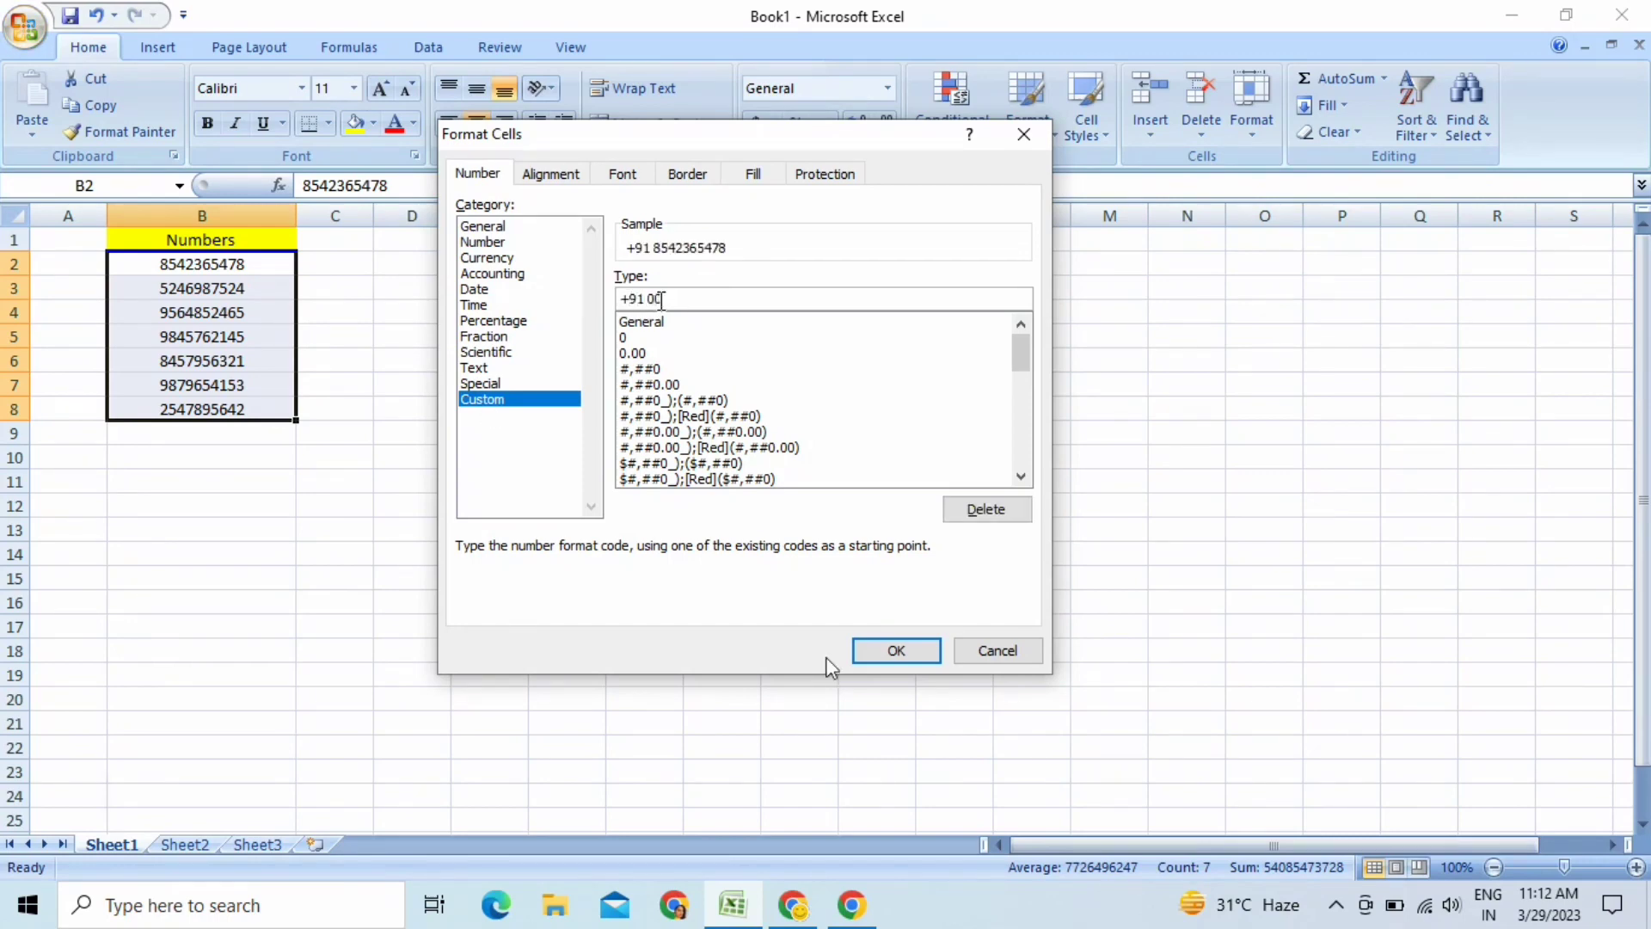
{"action": "type", "text": "00"}
{"action": "type", "text": "00000"}
{"action": "left_click", "coordinate": [904, 653]}
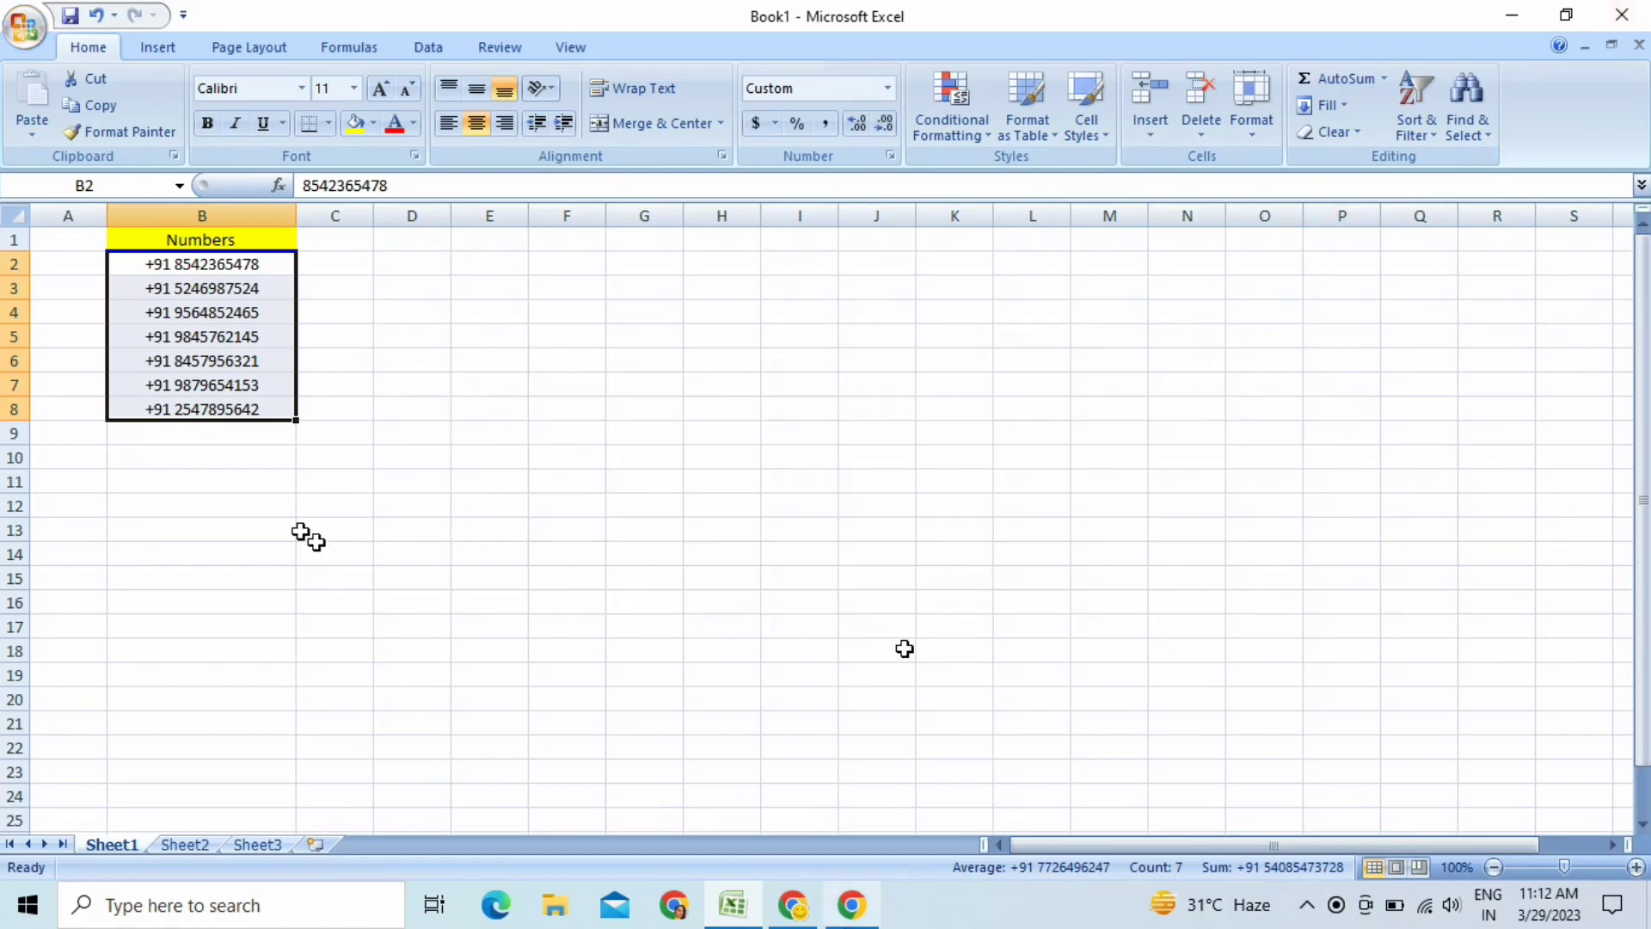
Switch away from the Excel window via the taskbar
{"action": "left_click", "coordinate": [841, 909]}
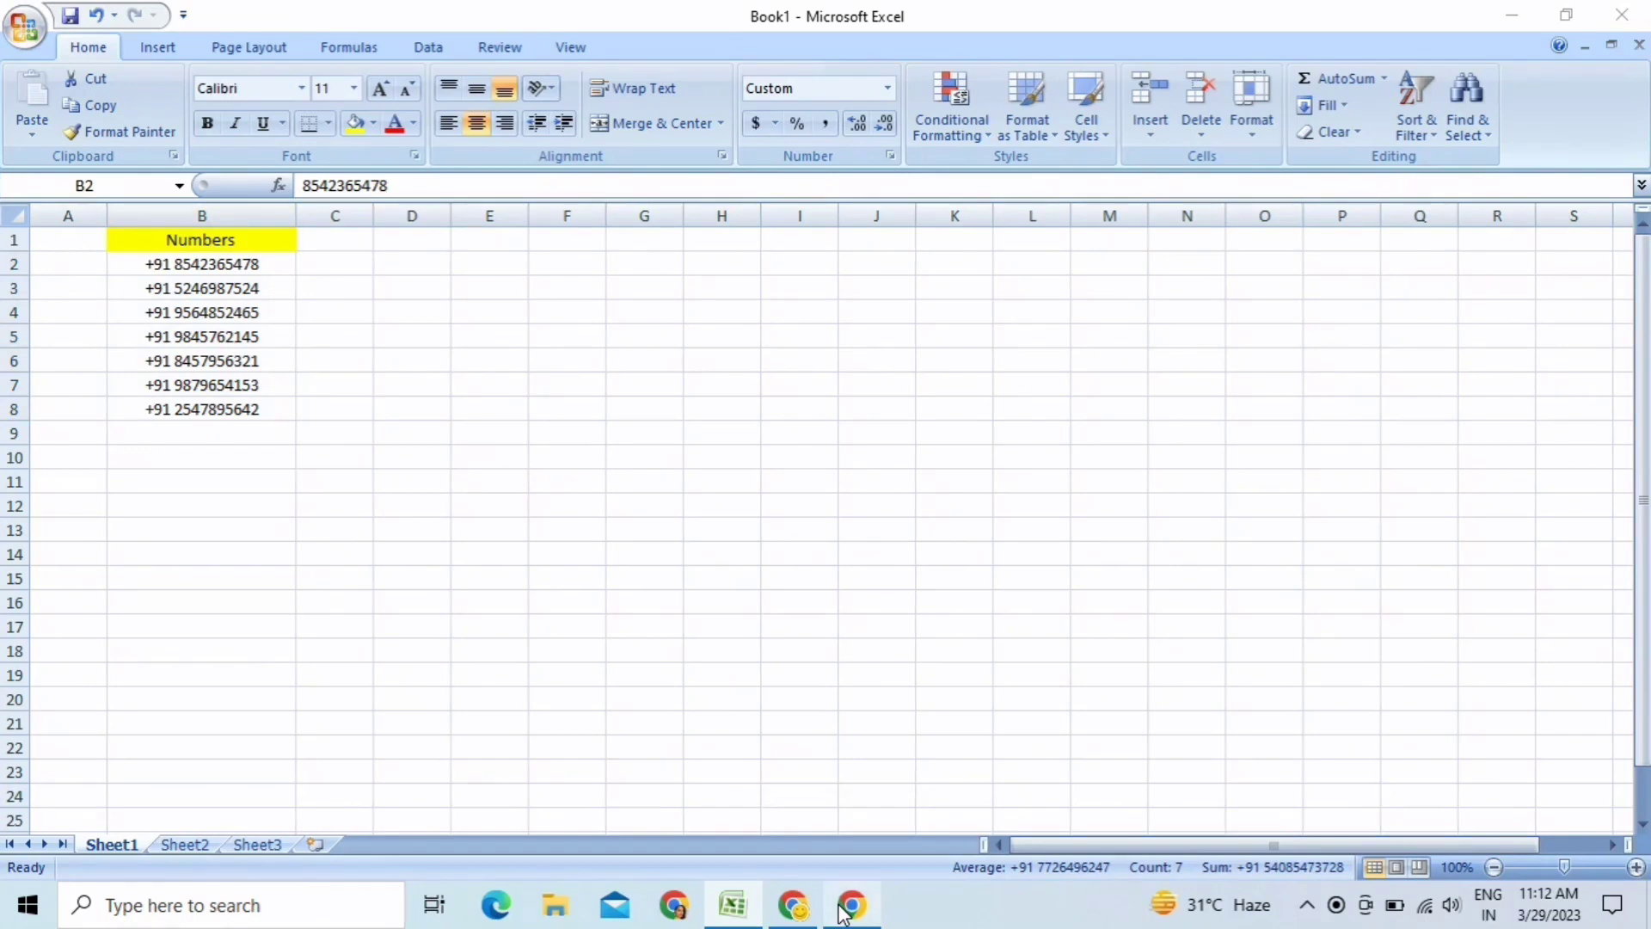